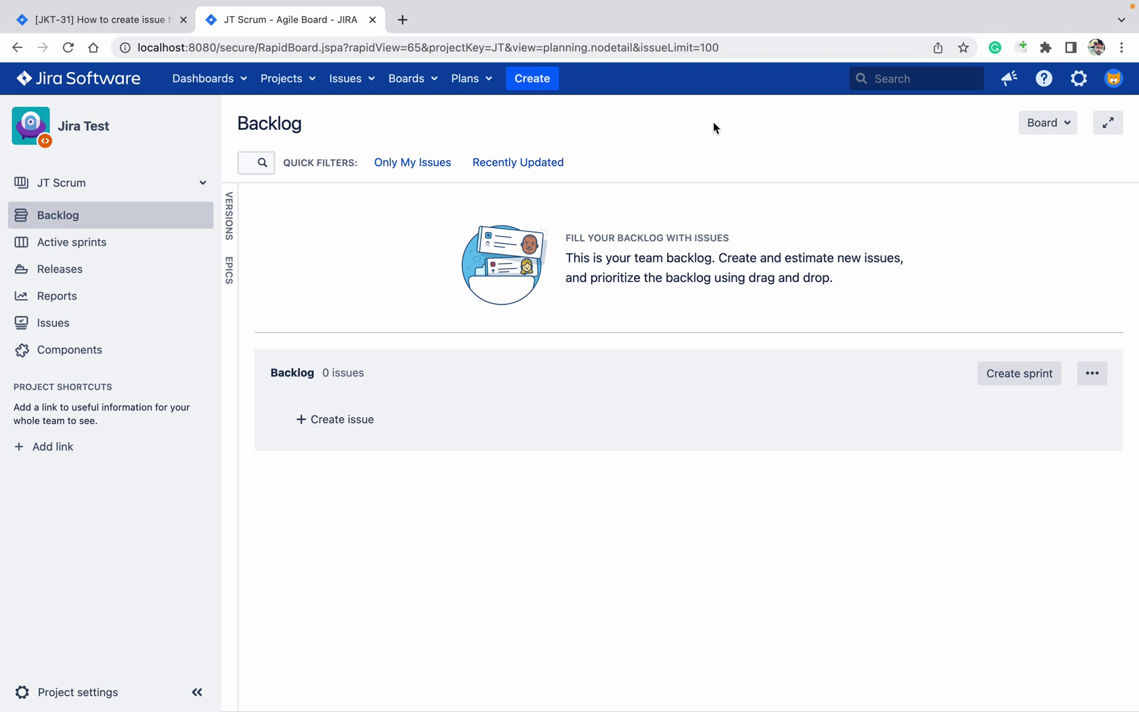
Step: Go to the Issues section of Jira Administration from the settings gear menu
click(1079, 93)
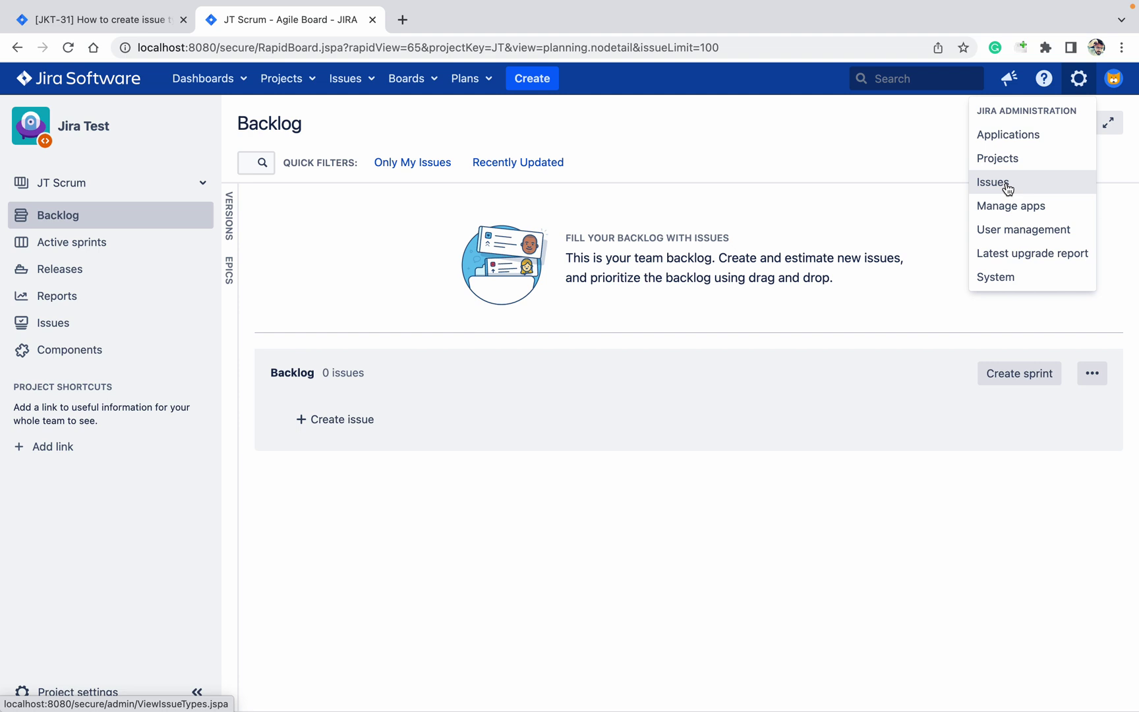
click(1006, 187)
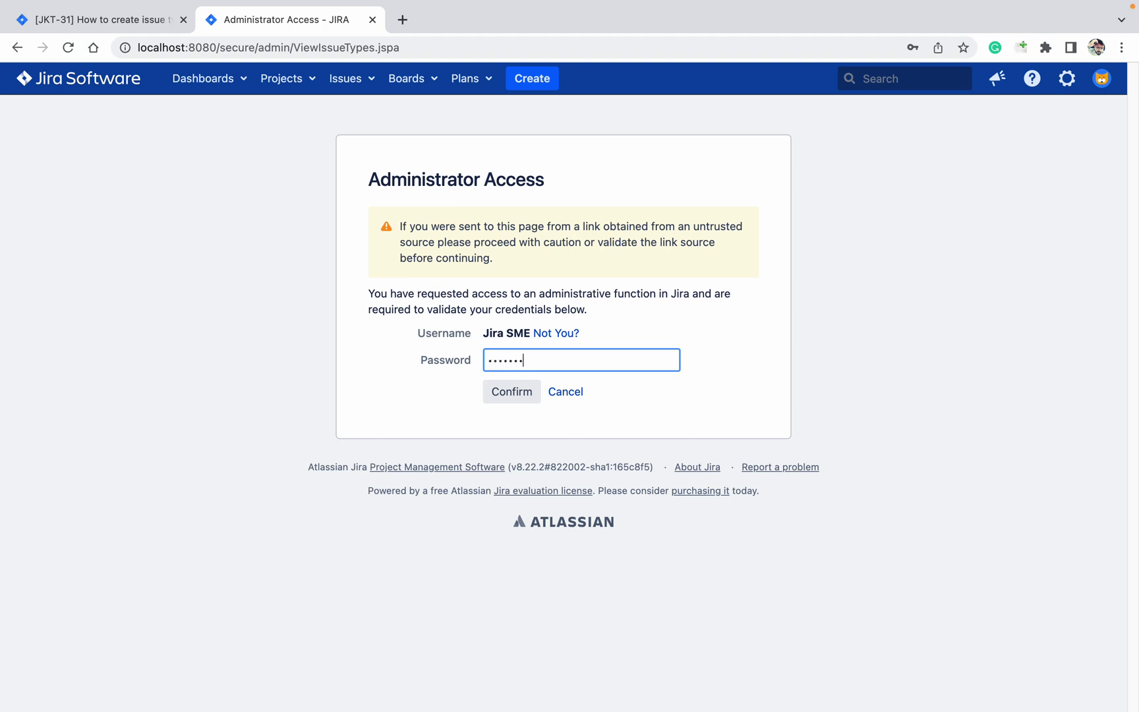
Step: Submit the administrator password, decline saving it in the browser, and briefly search the page for 'reque'
key(Return)
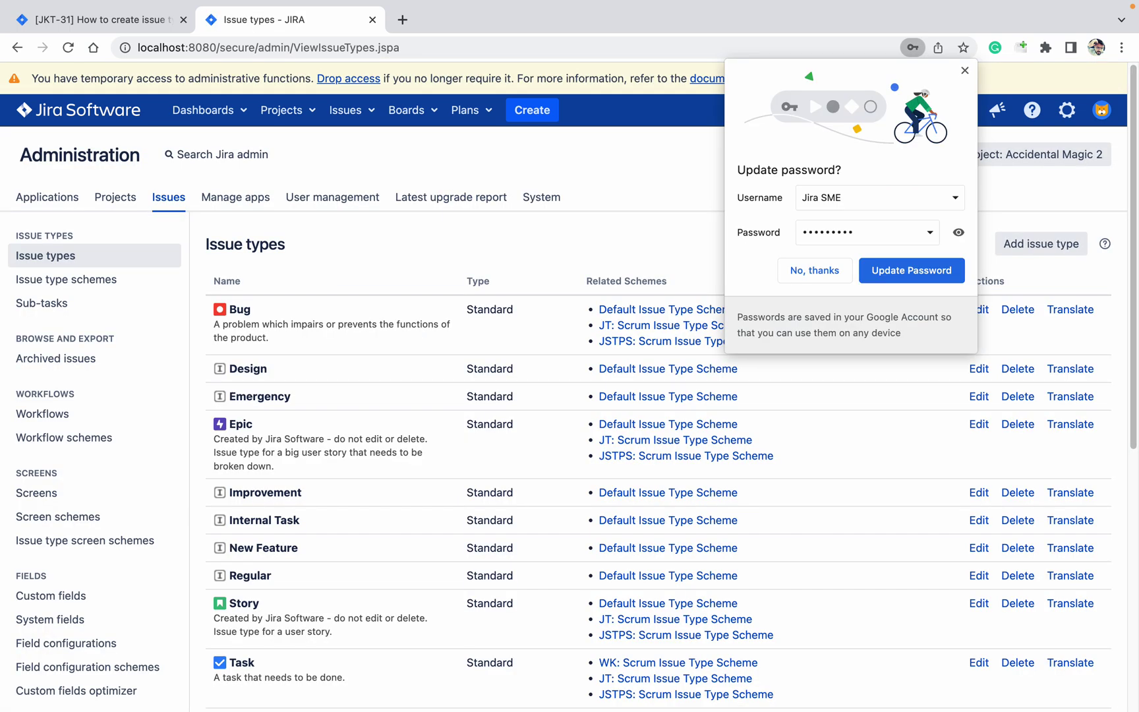
click(815, 270)
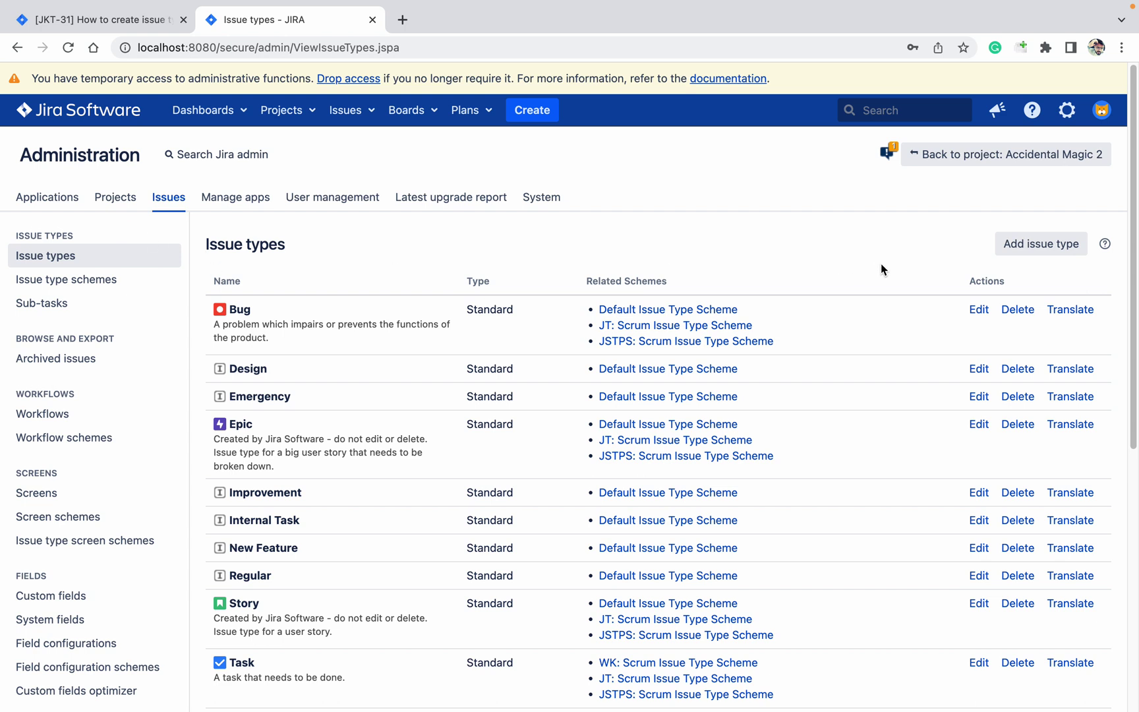
key(super+f)
text(request)
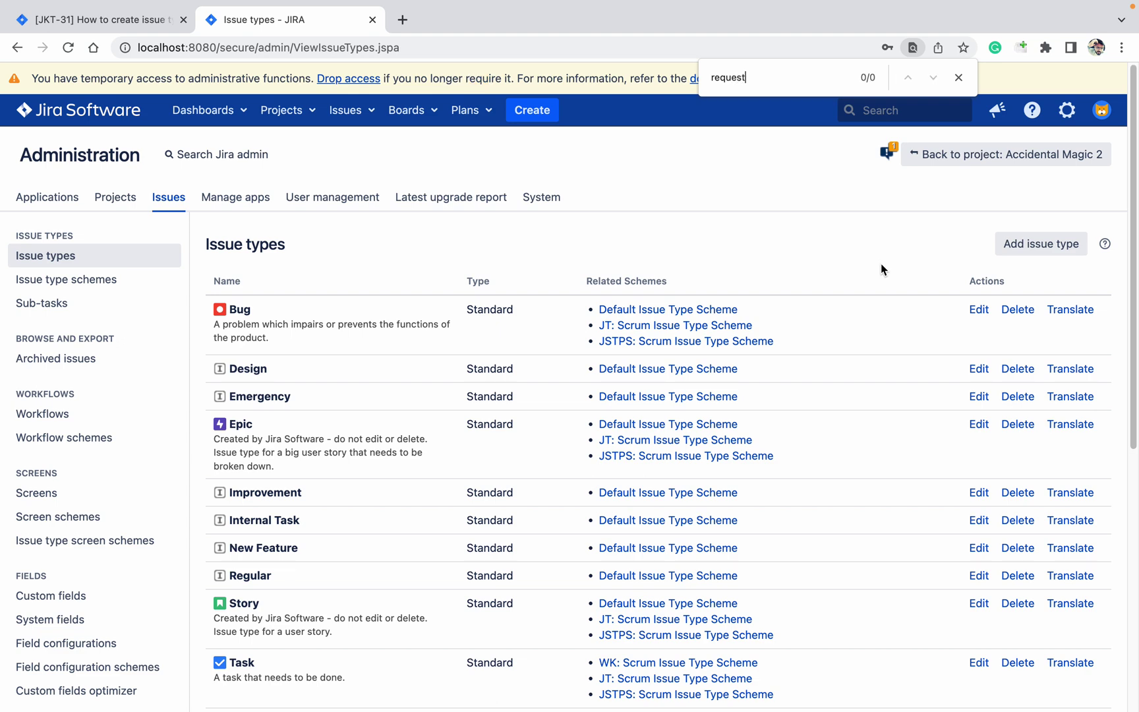
key(BackSpace)
key(BackSpace)
key(BackSpace)
key(BackSpace)
key(BackSpace)
key(BackSpace)
Step: Add a new standard issue type named 'Request'
click(1053, 254)
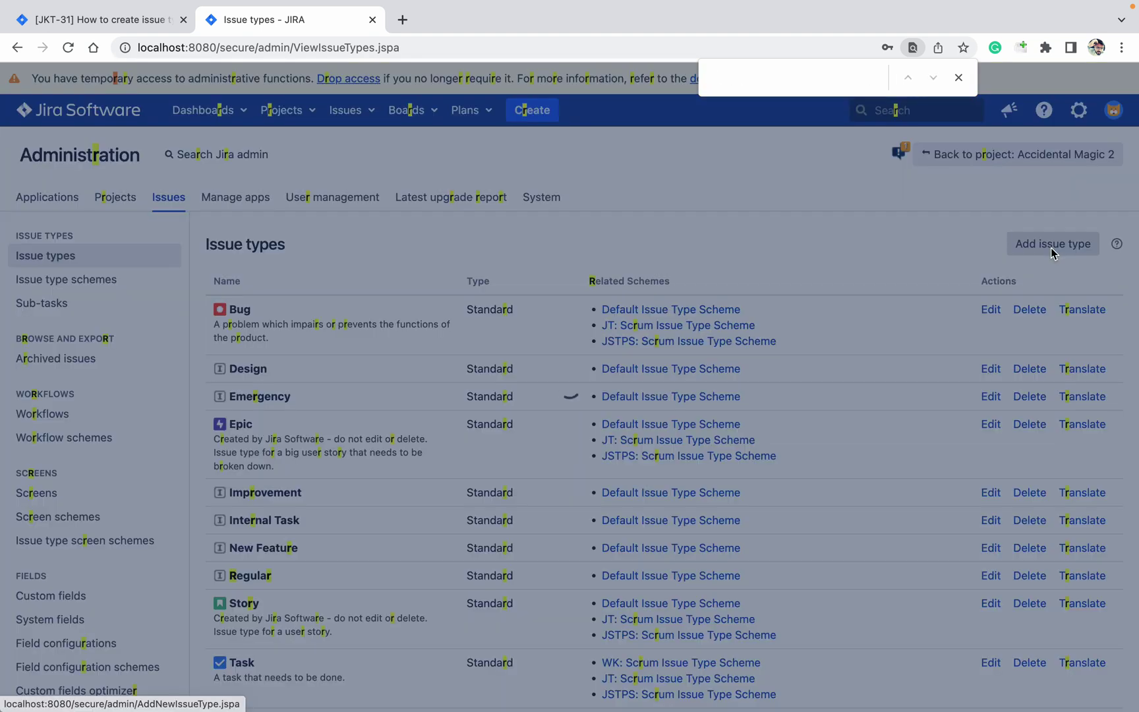
text(Re)
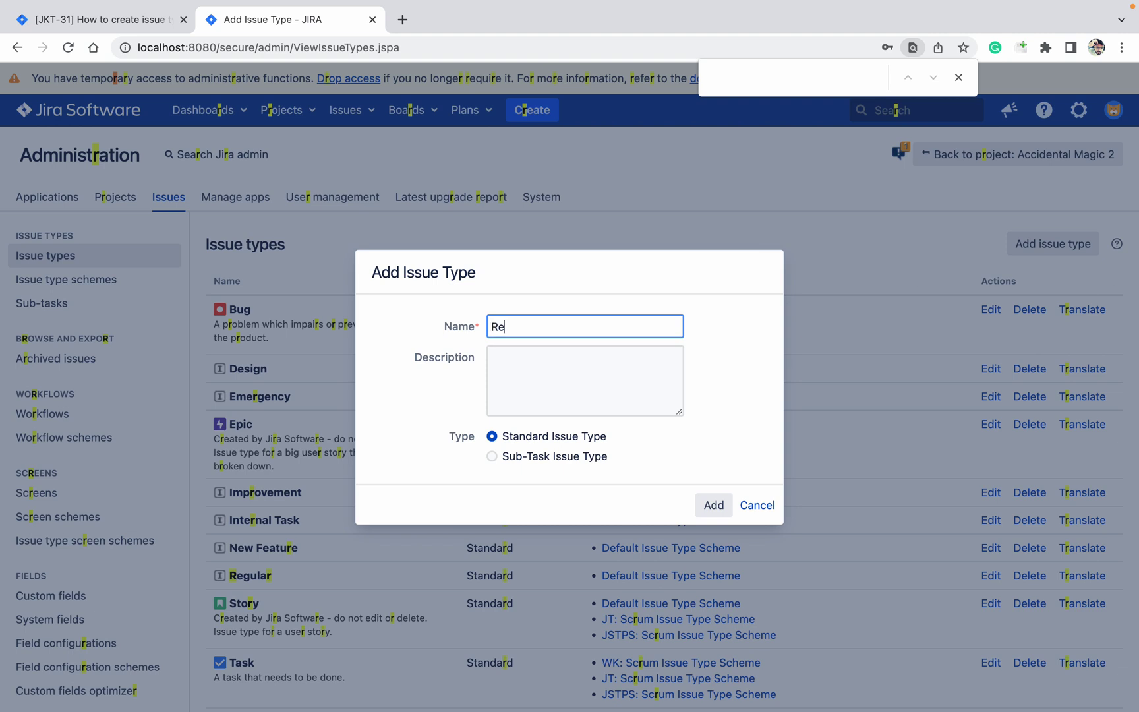
text(ques)
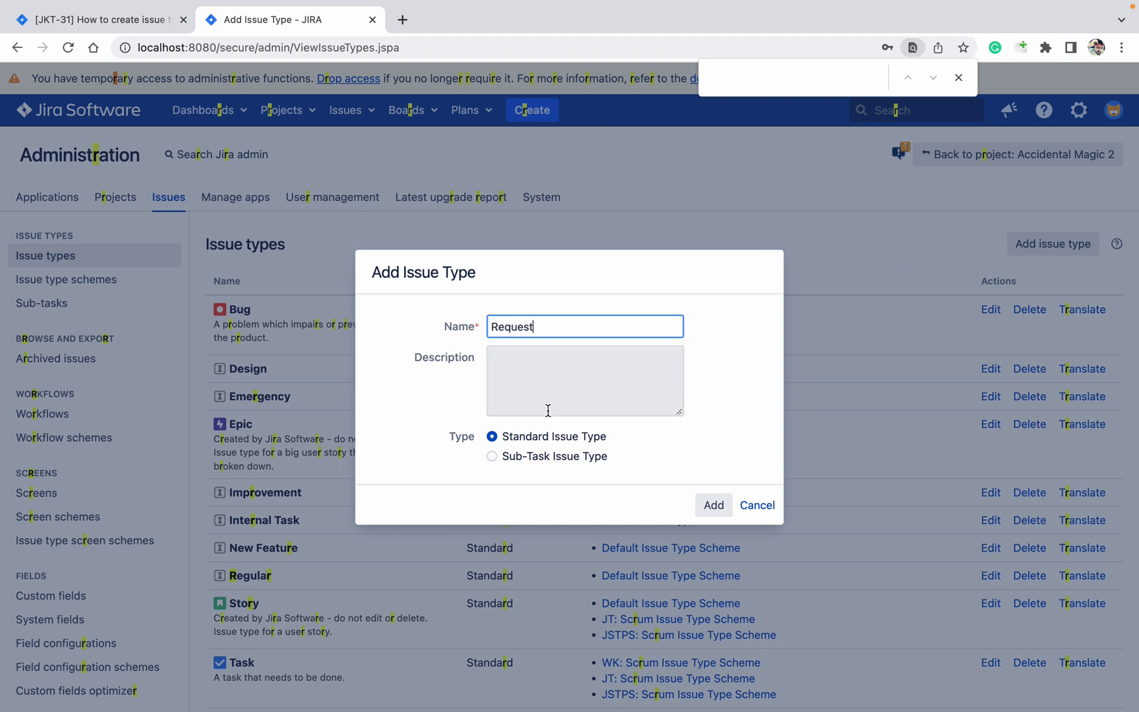
text(t)
click(714, 505)
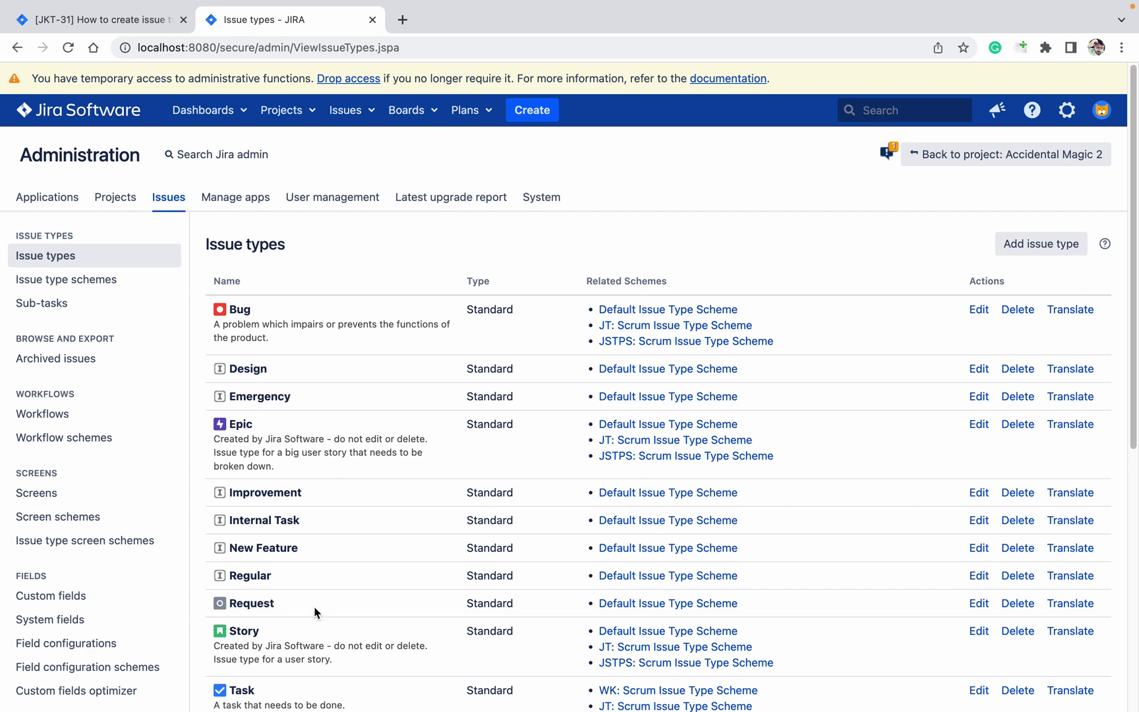
Step: Give the Request issue type the green plus icon
click(979, 604)
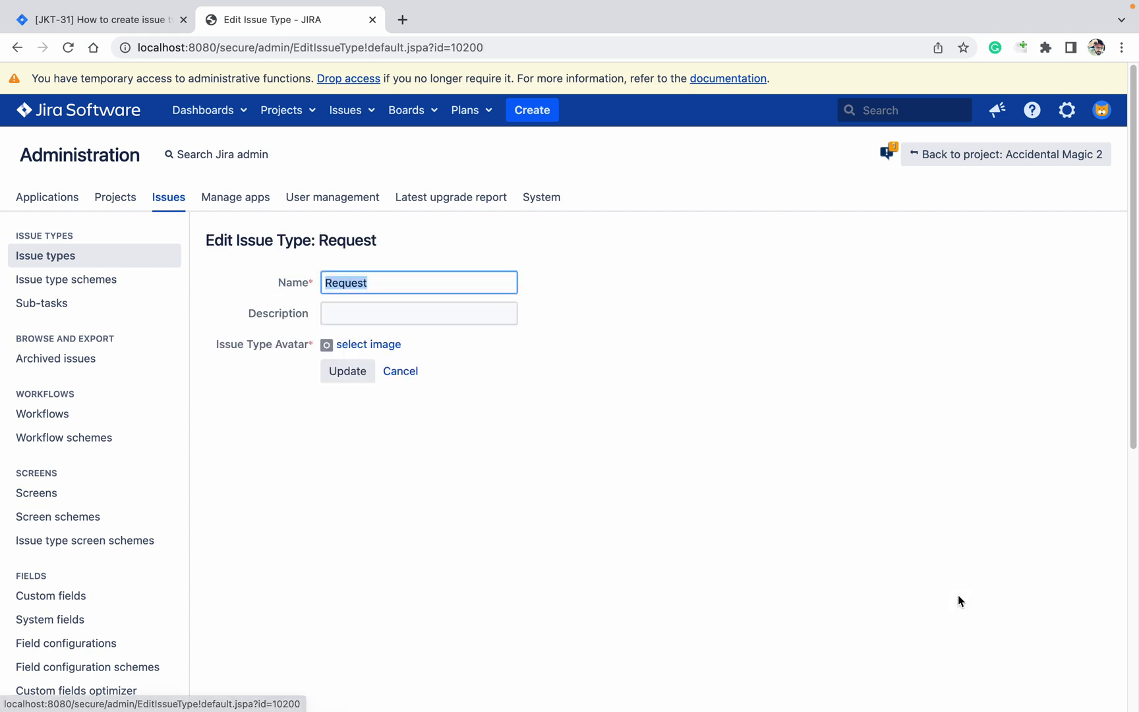
click(396, 348)
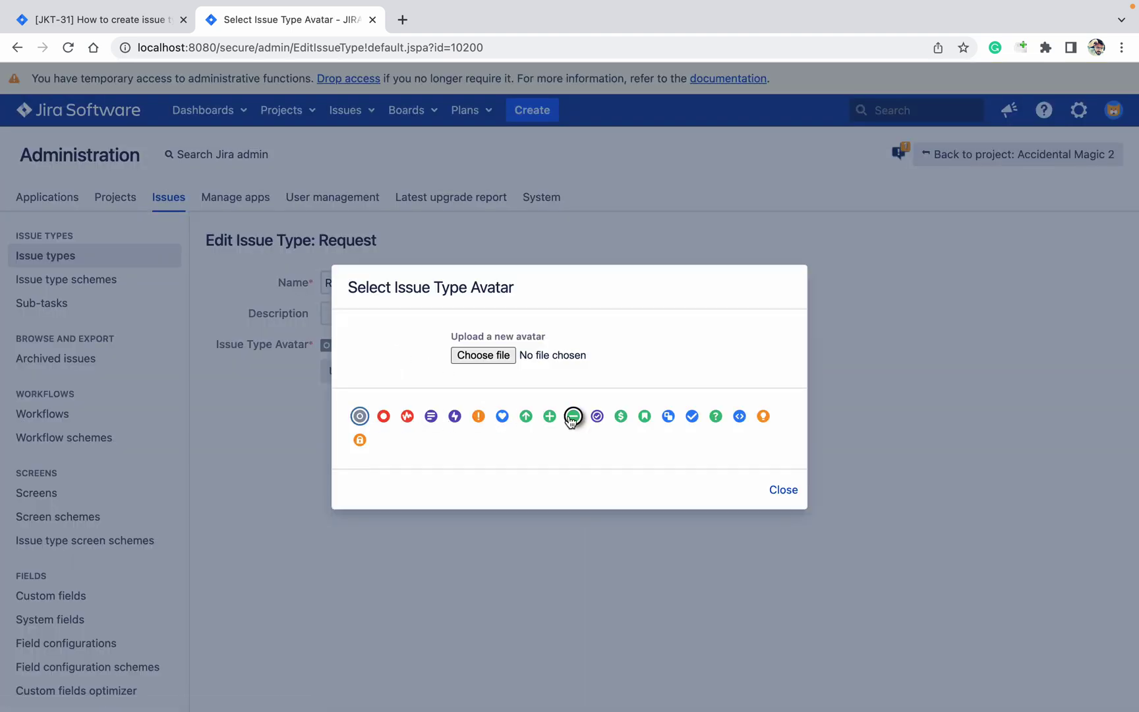
click(549, 416)
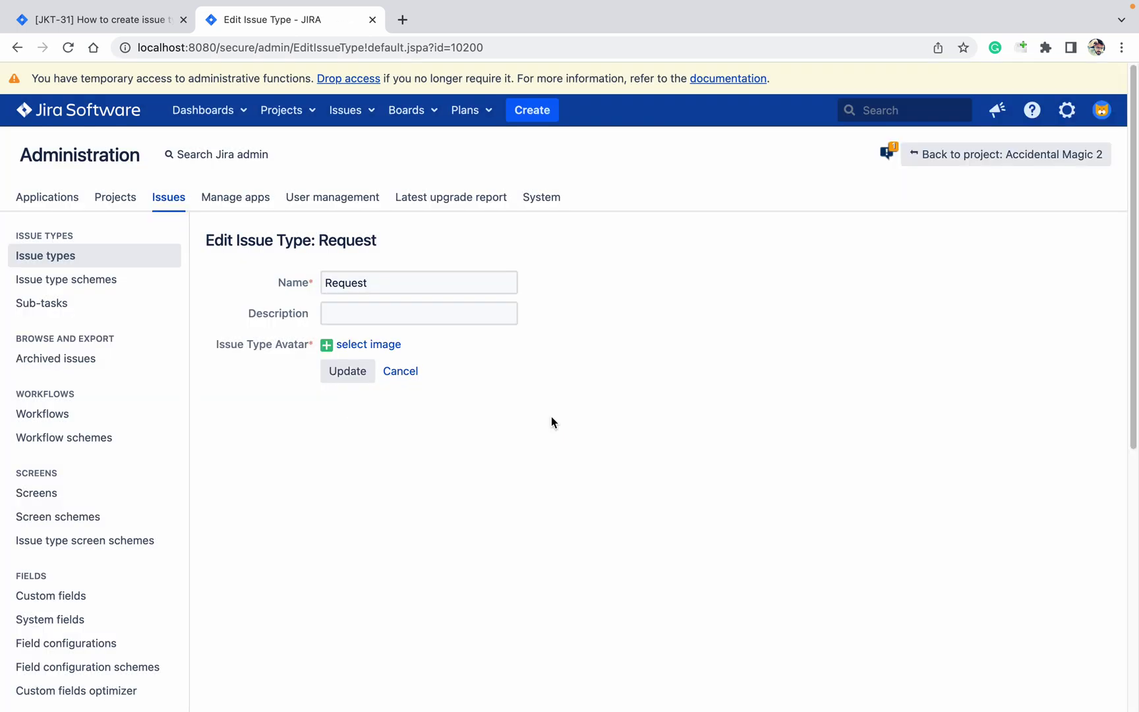
click(348, 376)
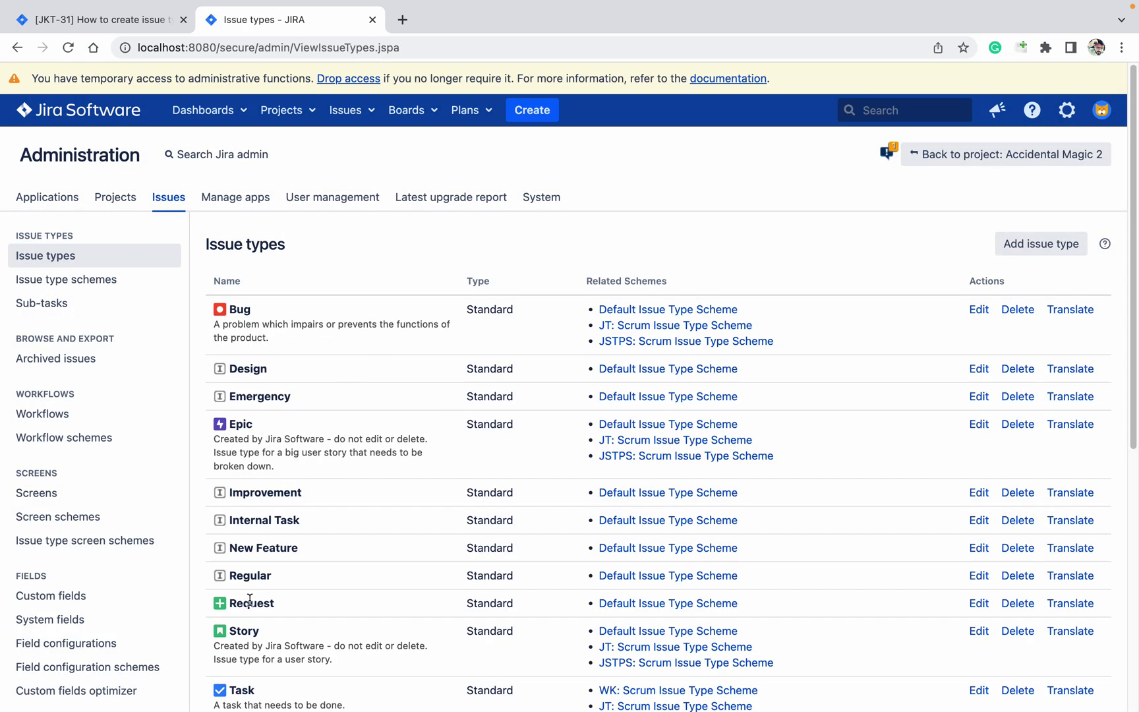
Step: Create a sub-task issue type named 'Unit Test'
click(42, 305)
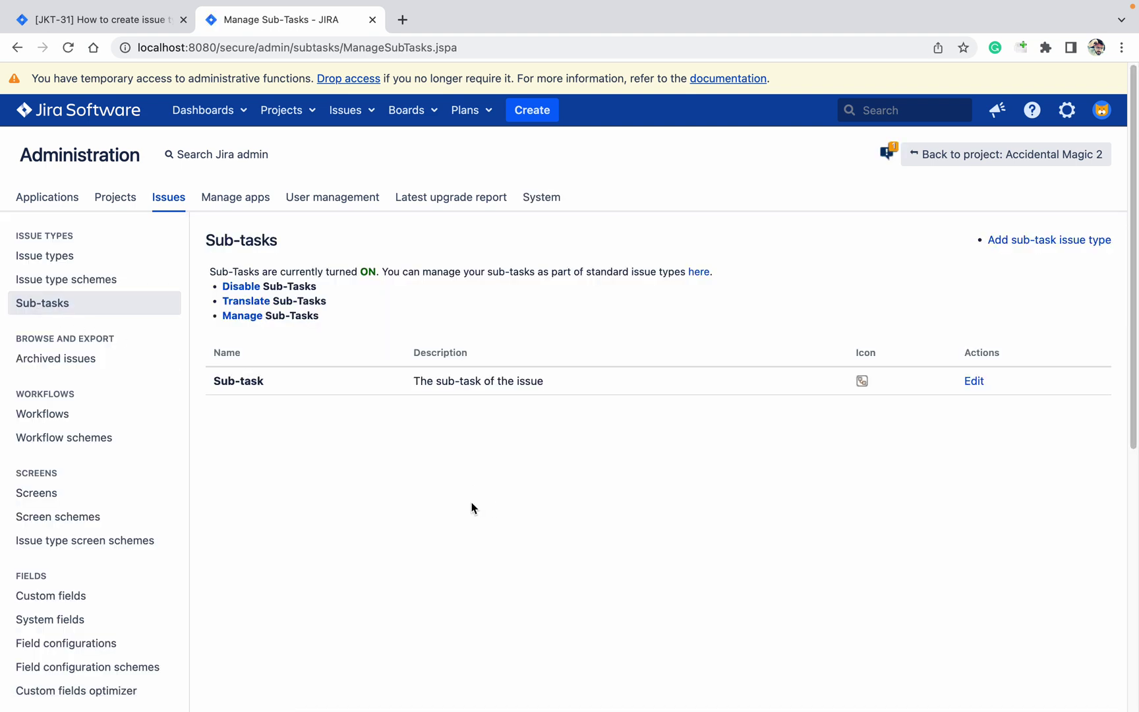
click(1076, 242)
text(Unit)
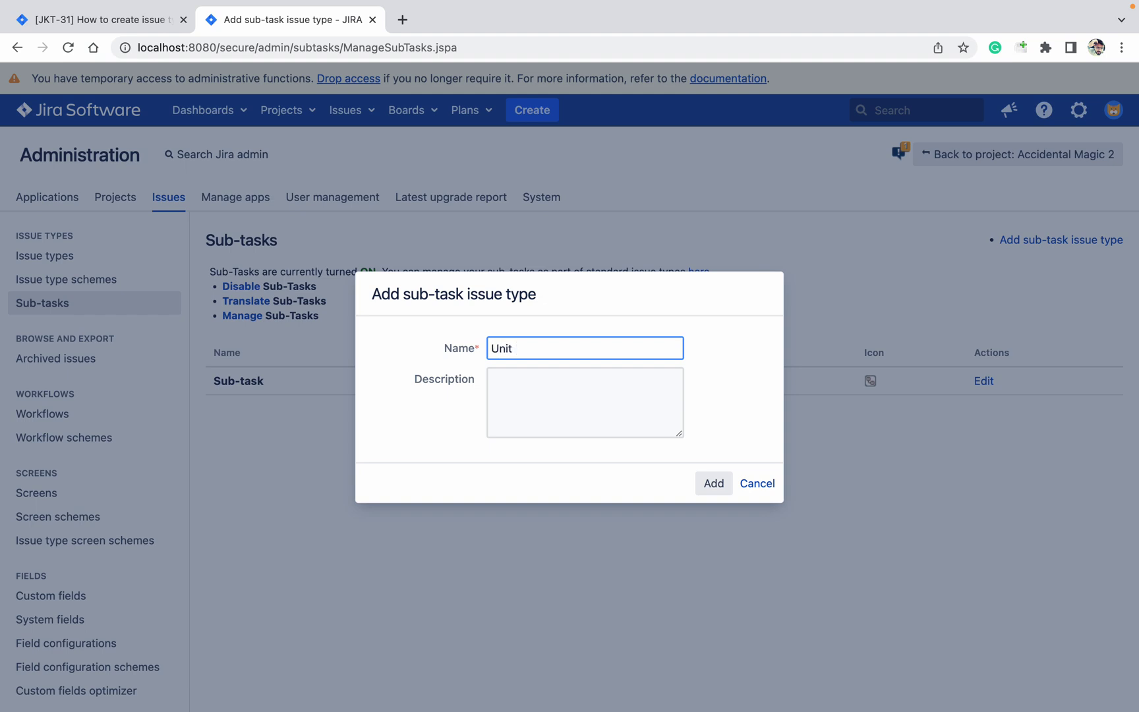
text( Test)
click(705, 491)
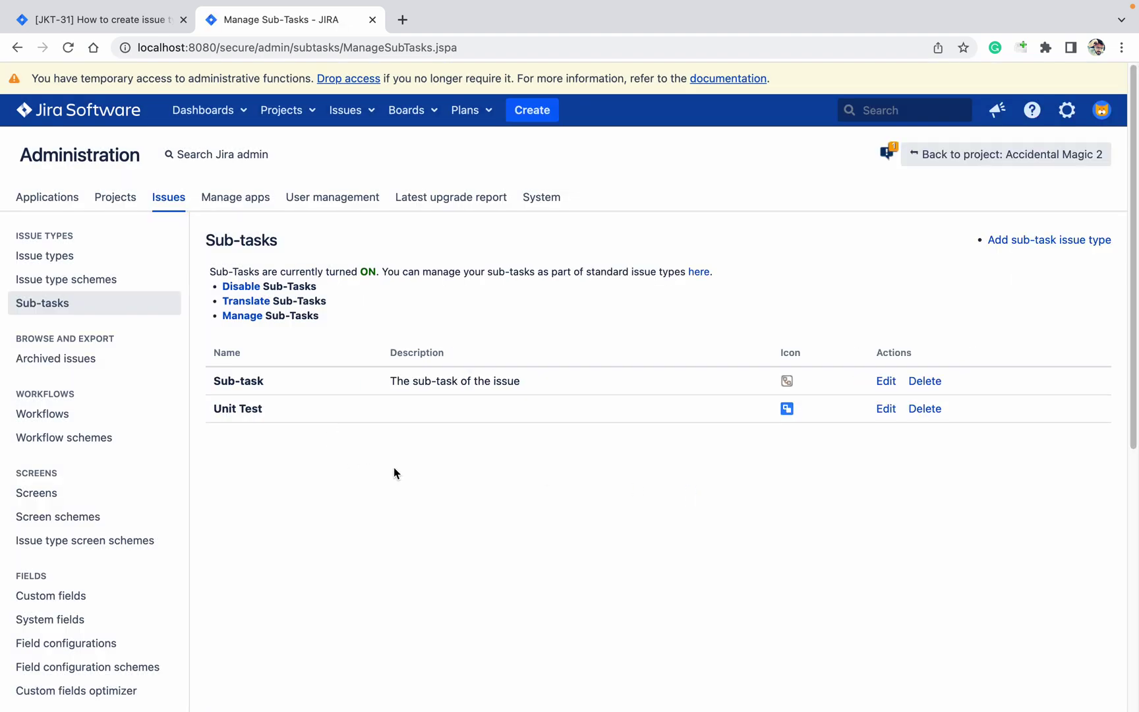
Step: Set the Unit Test sub-task type's icon to the blue code-brackets avatar
click(883, 409)
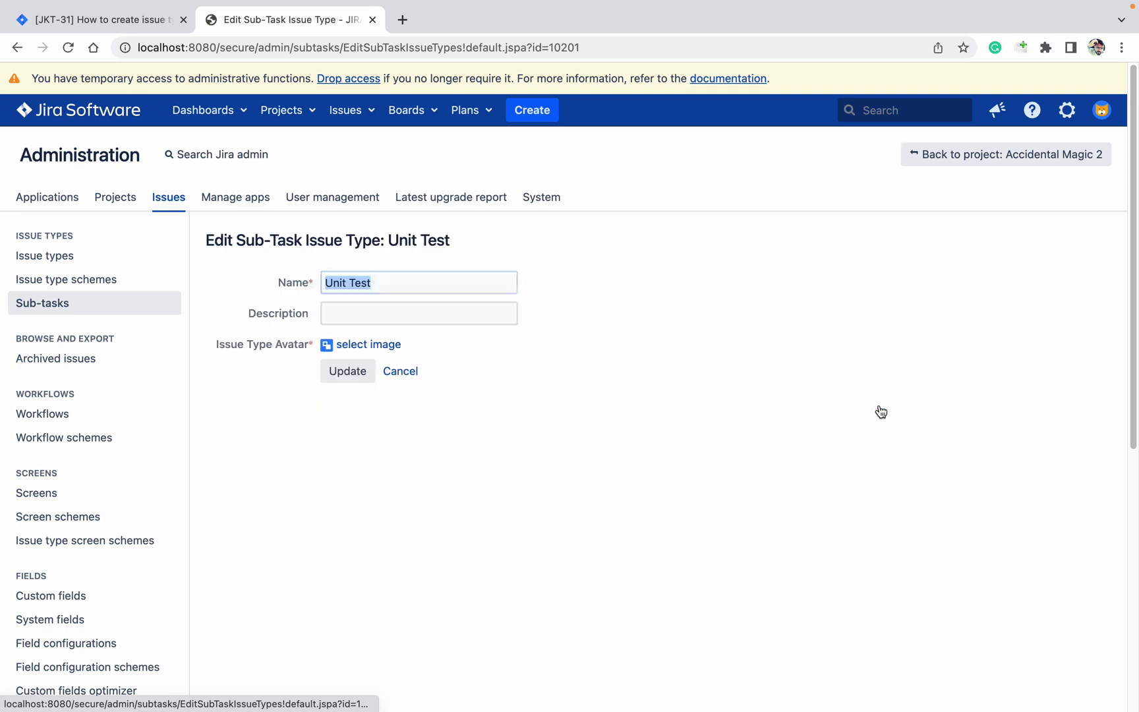
click(350, 349)
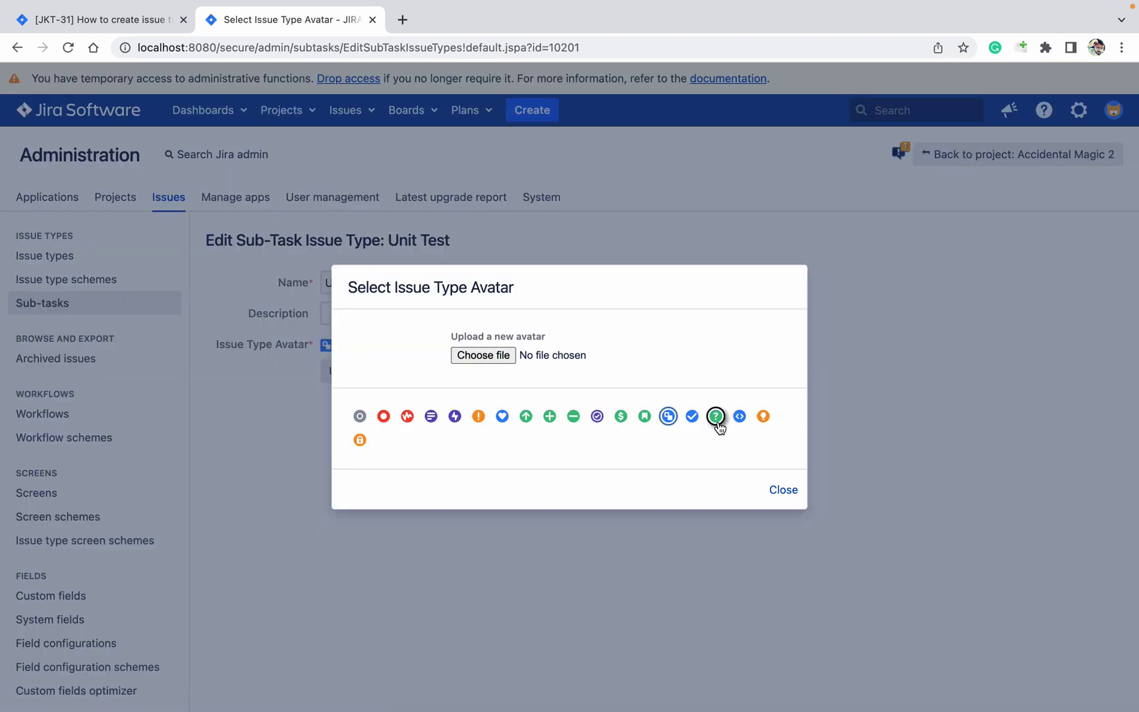
click(740, 416)
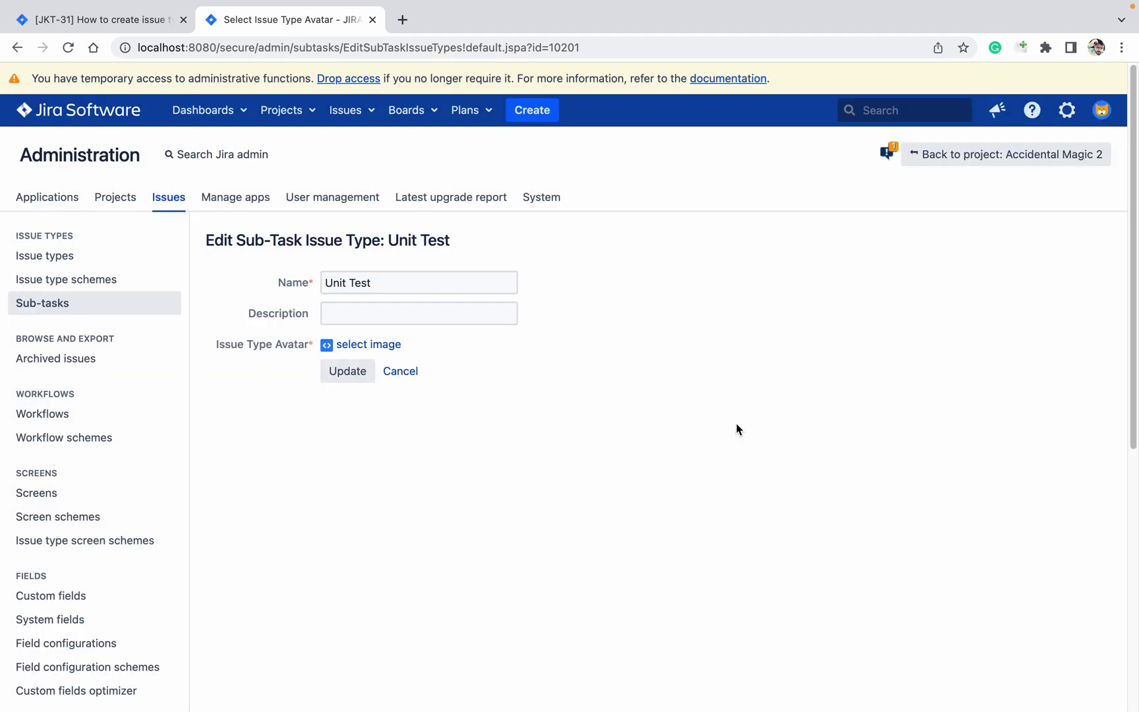
click(356, 377)
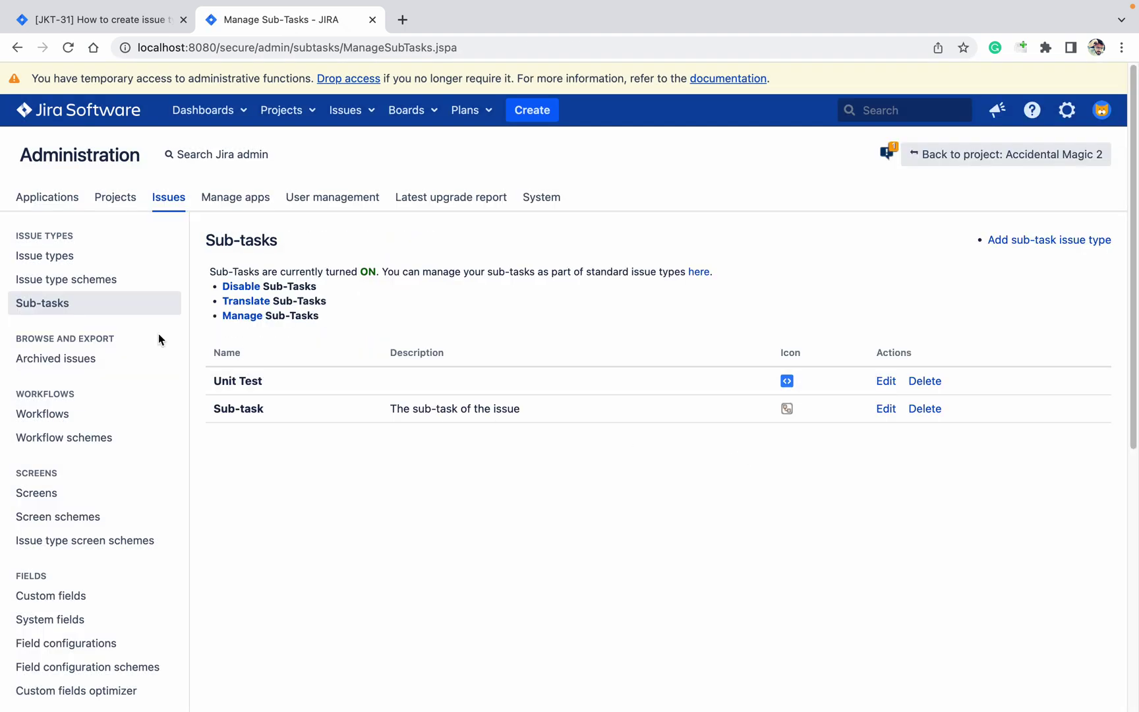
Step: Start a new issue type scheme named 'Issue type scheme for Jira Kest Project'
click(58, 280)
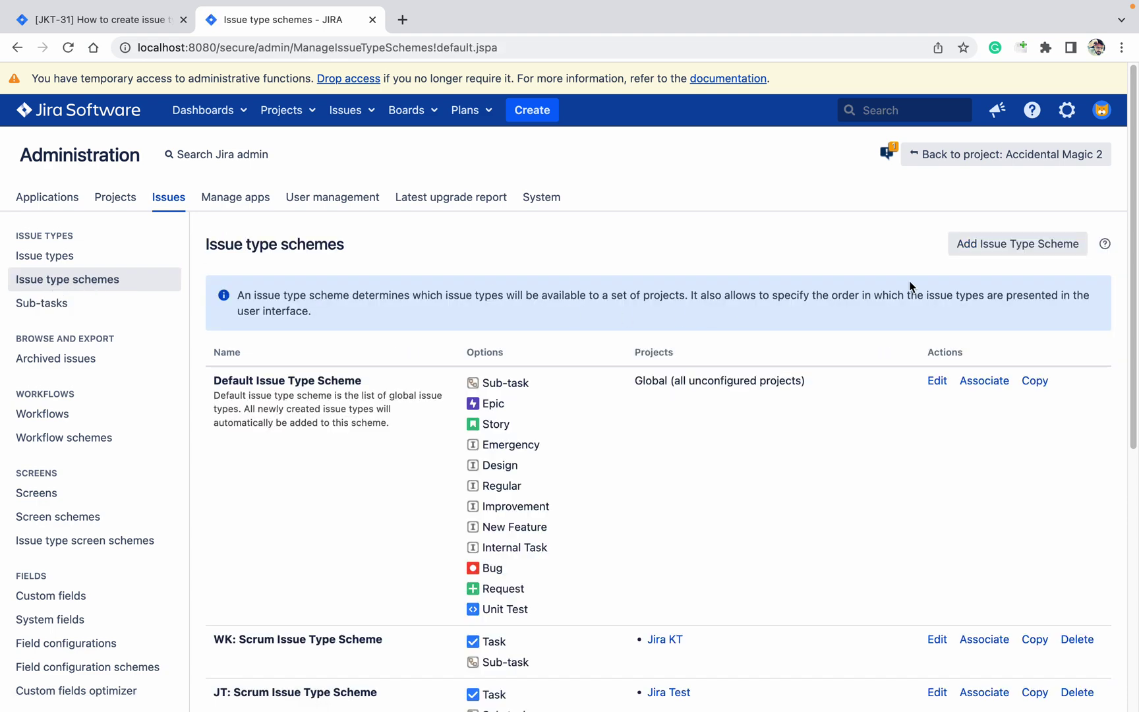
click(1019, 253)
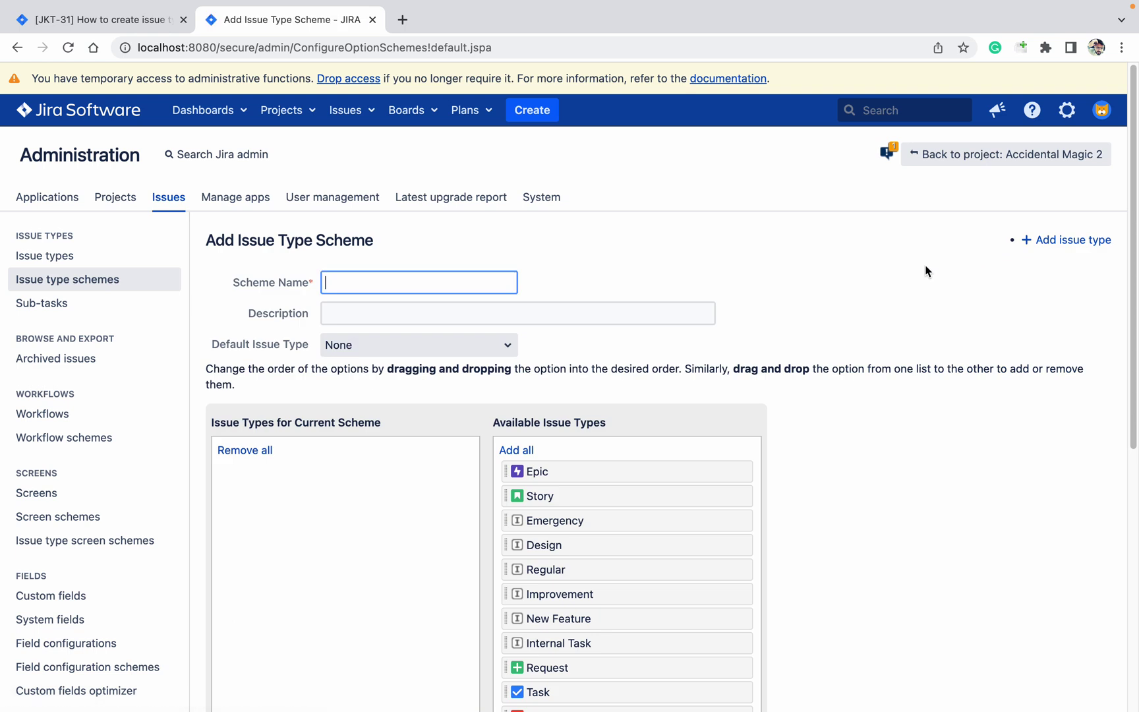
text(Issue type scheme for J)
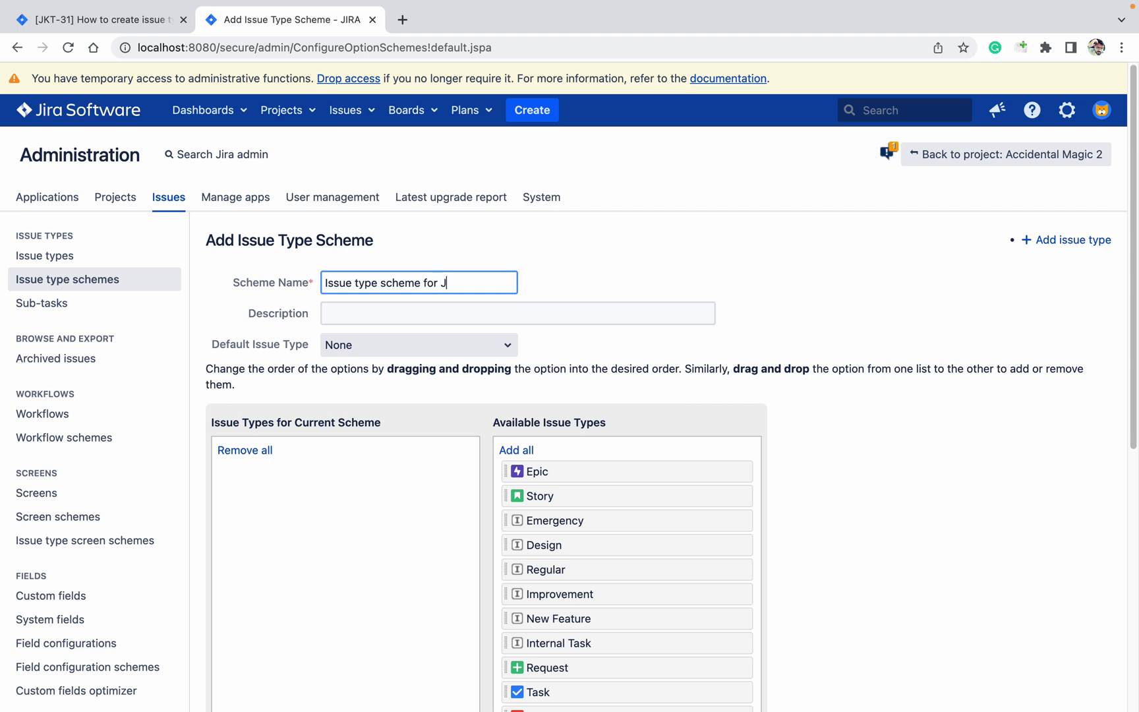
text(ira K)
text(est Project)
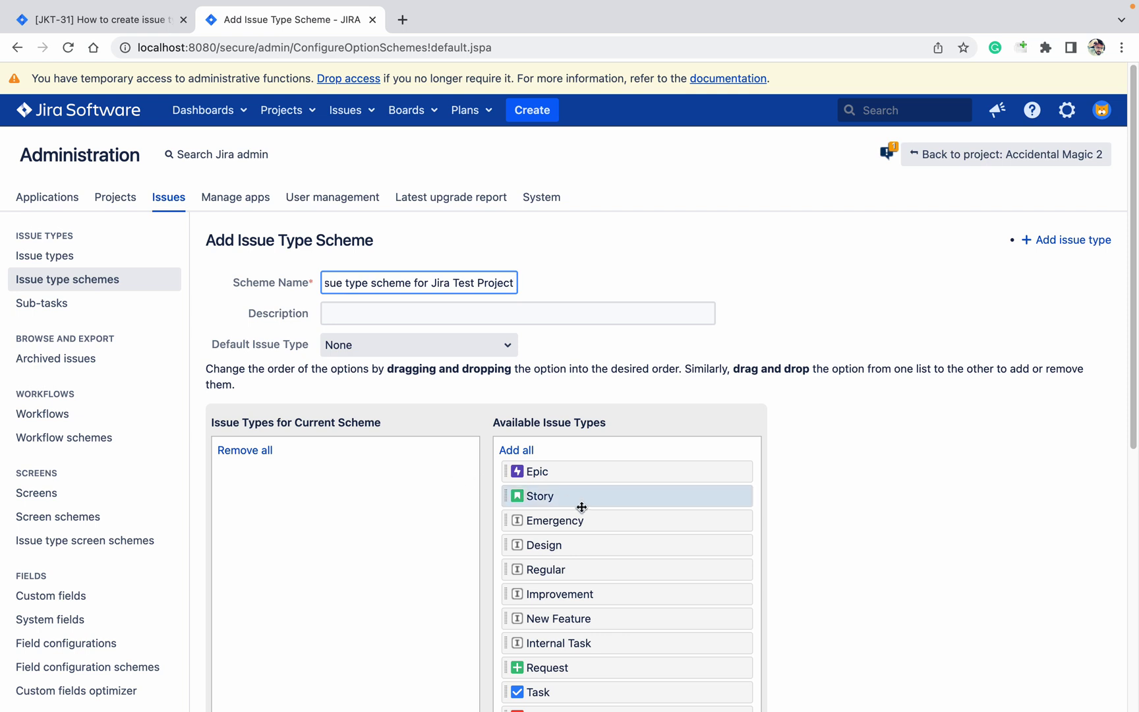
Step: Add Epic, Story, Request and Unit Test to the scheme and save it
drag(532, 464, 260, 531)
drag(519, 471, 258, 516)
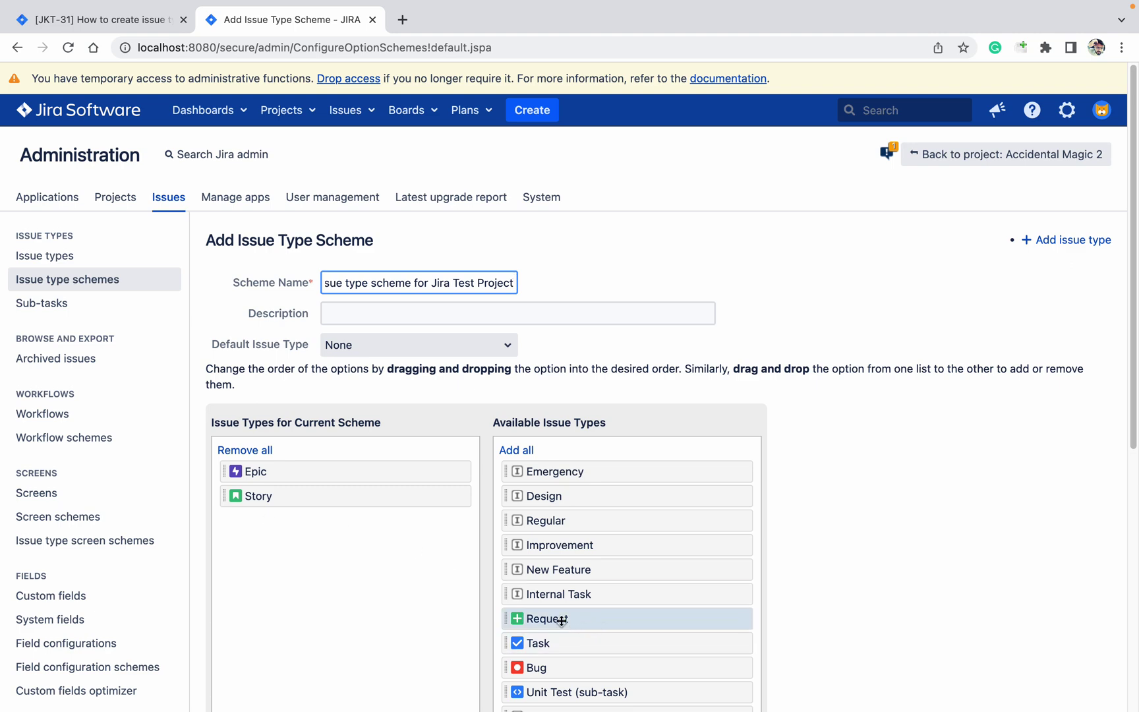
drag(538, 618, 328, 569)
drag(594, 667, 318, 600)
scroll(922, 620, down, 7)
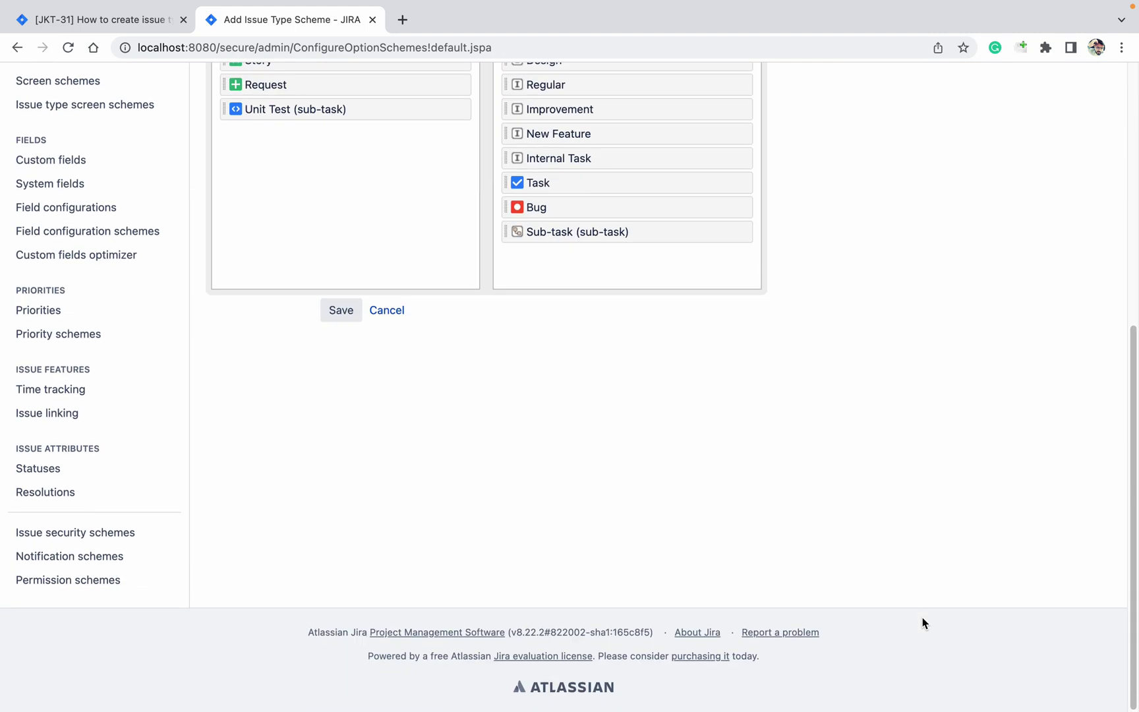
click(347, 317)
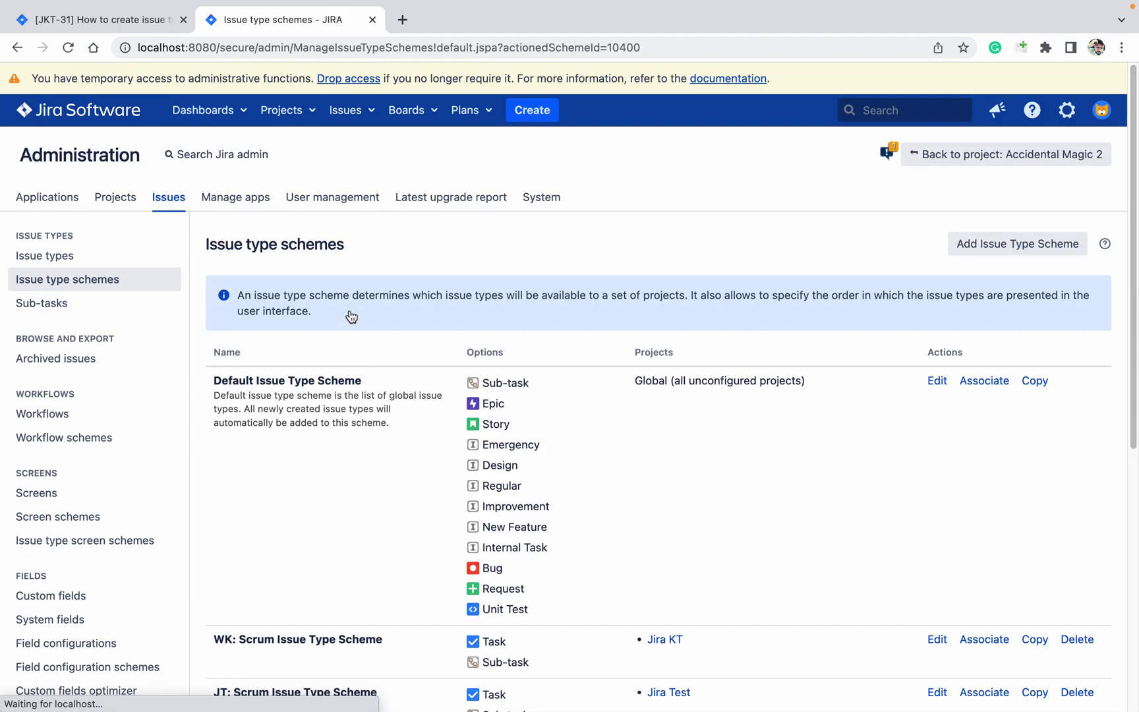
Step: Associate the new issue type scheme with the Jira Test project
click(281, 110)
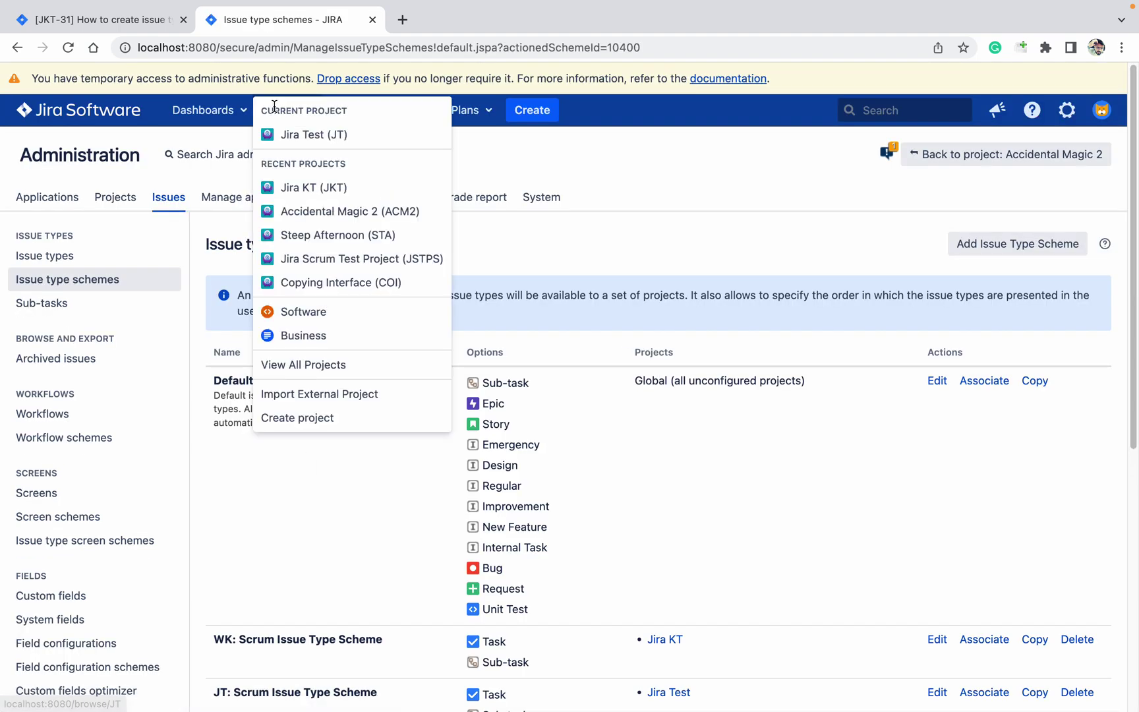
click(766, 164)
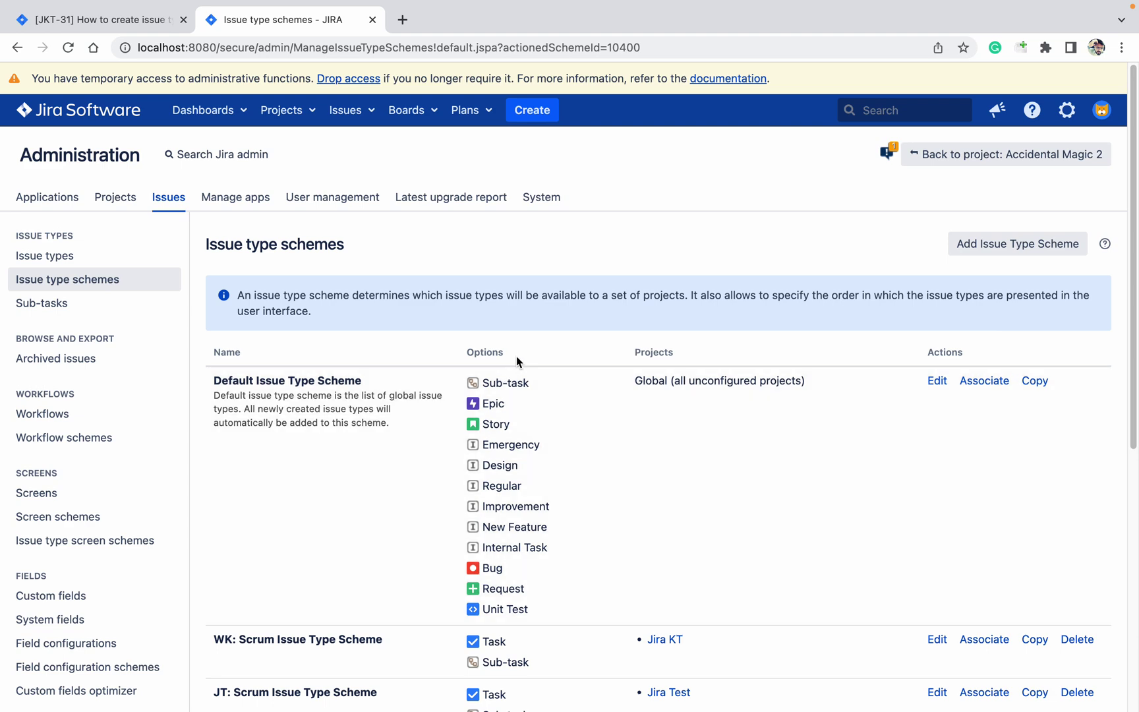
scroll(508, 401, down, 6)
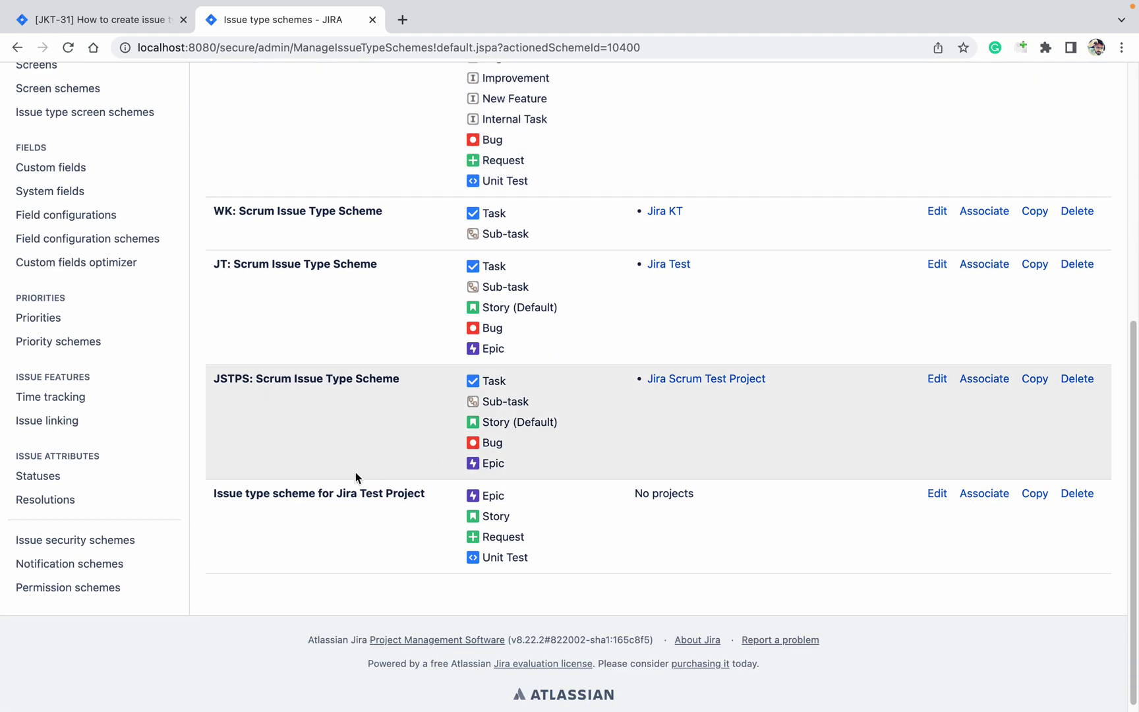
click(983, 500)
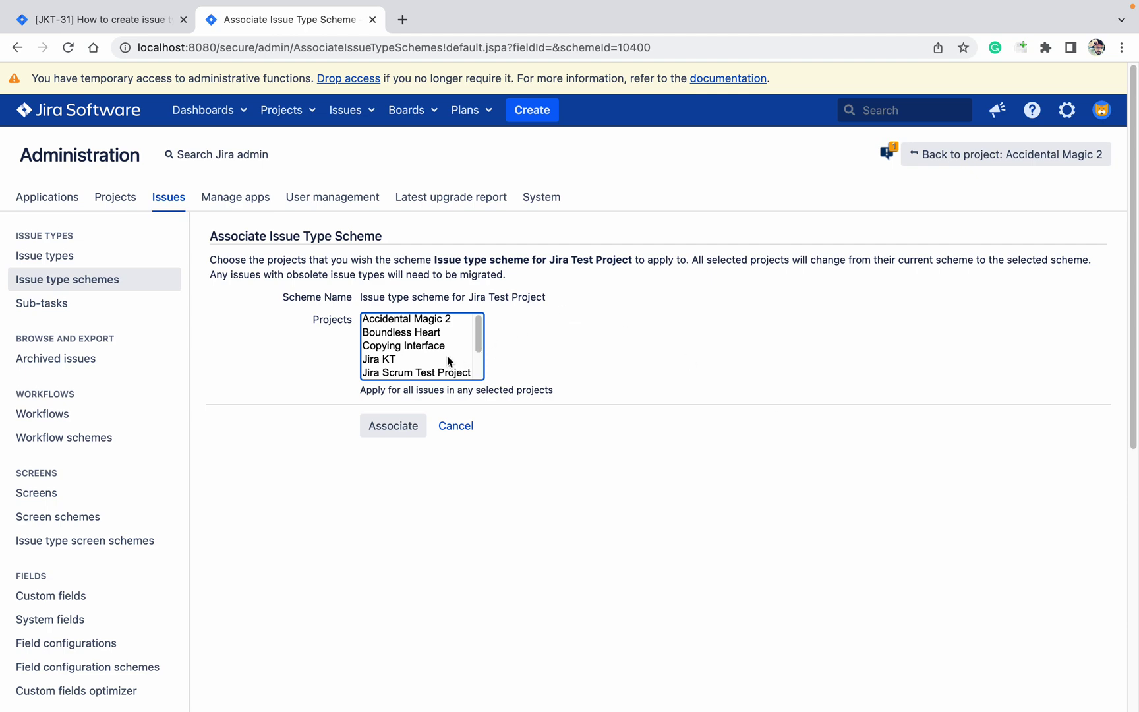
scroll(435, 358, down, 2)
click(395, 347)
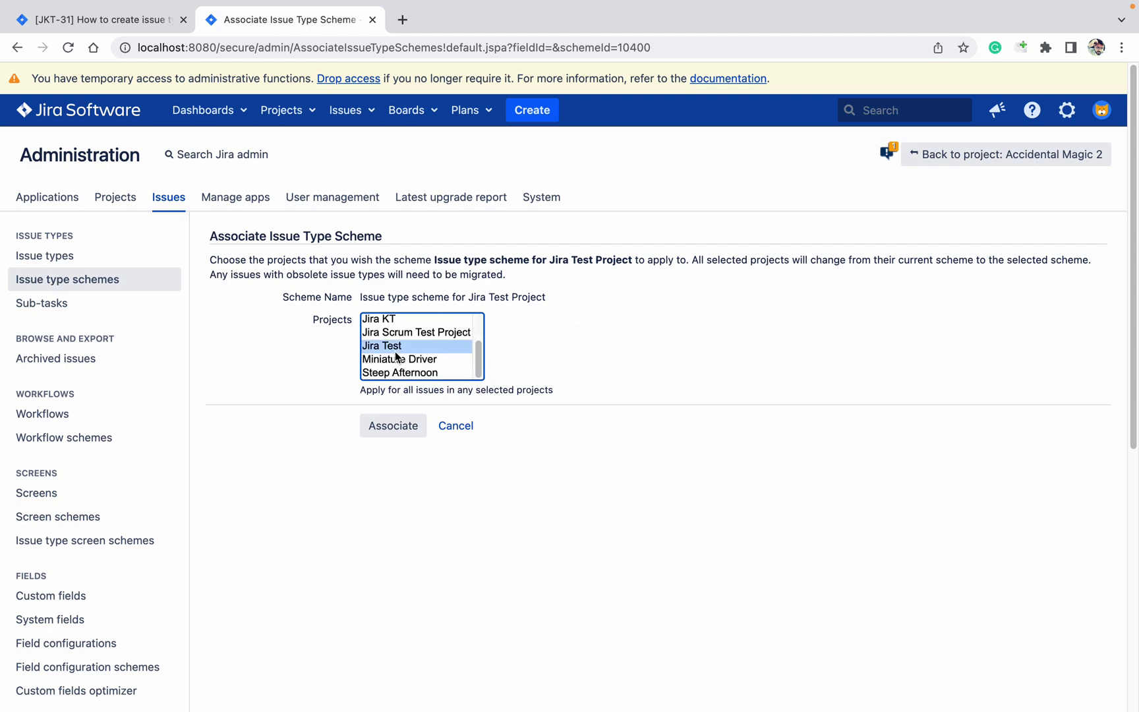
click(418, 425)
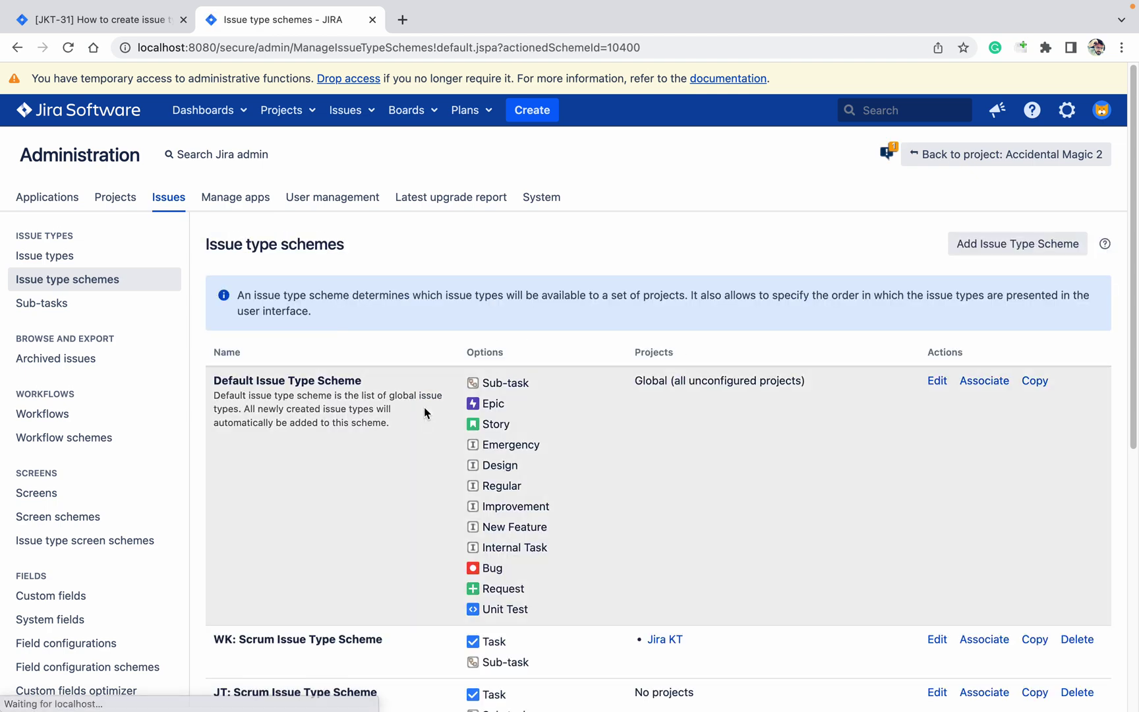
Step: Open Jira Test's project settings in a new tab, then return to edit the scheme
scroll(399, 412, down, 6)
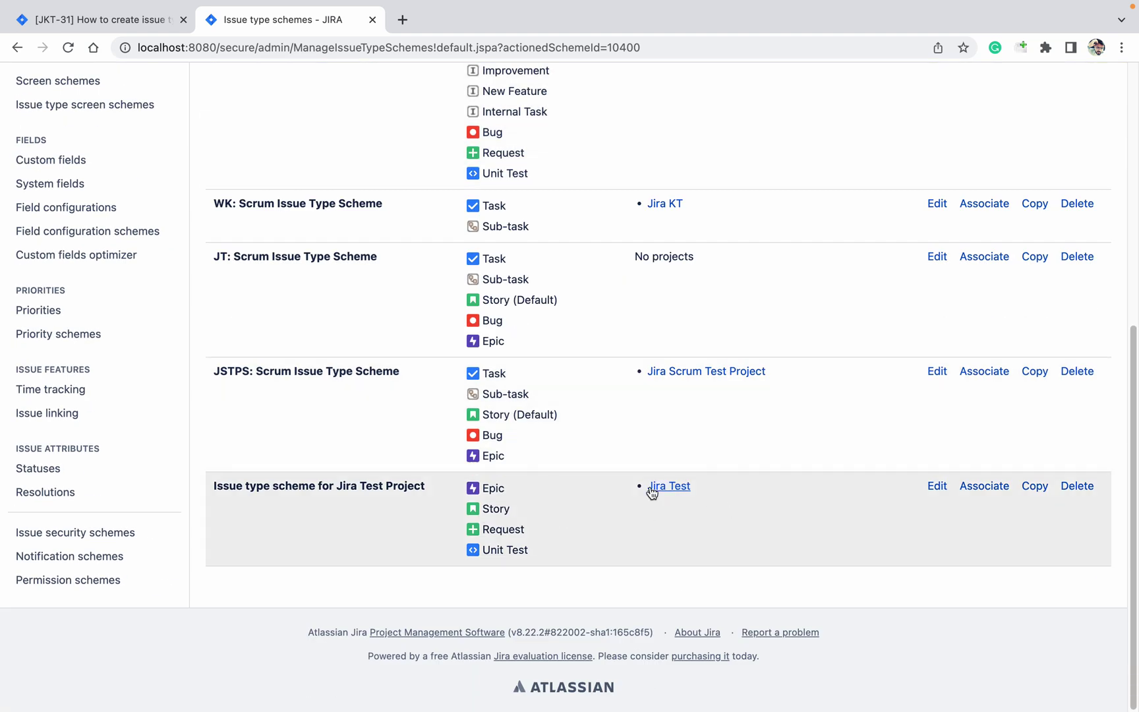
super+click(668, 486)
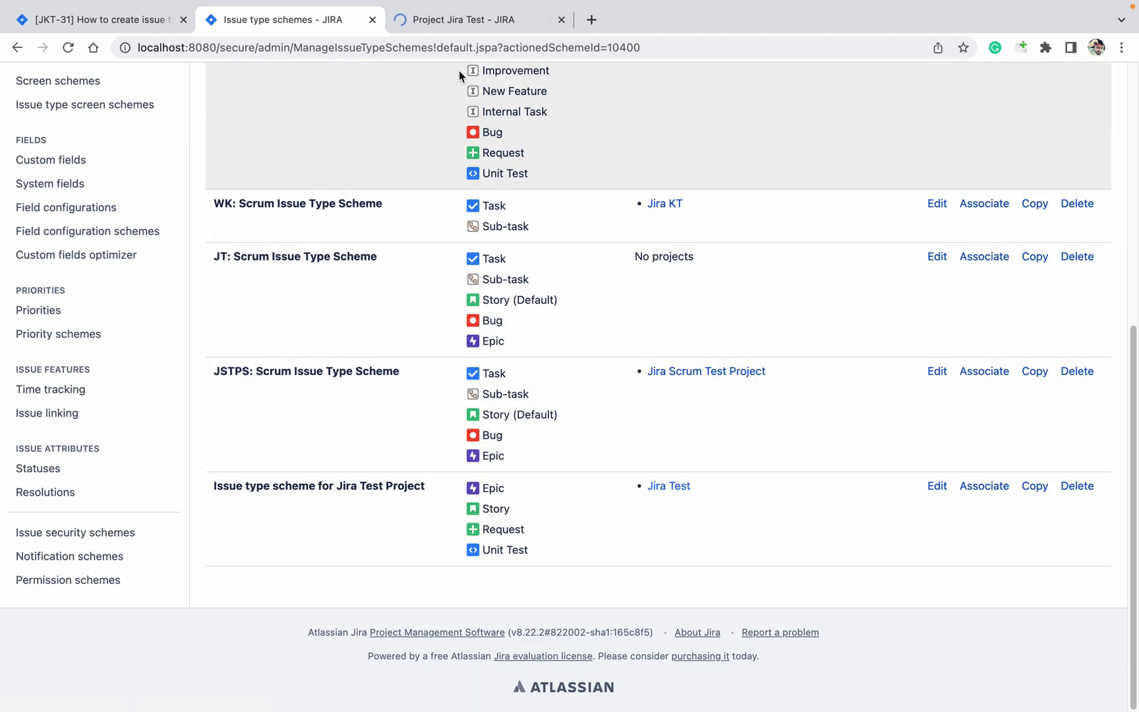
click(453, 18)
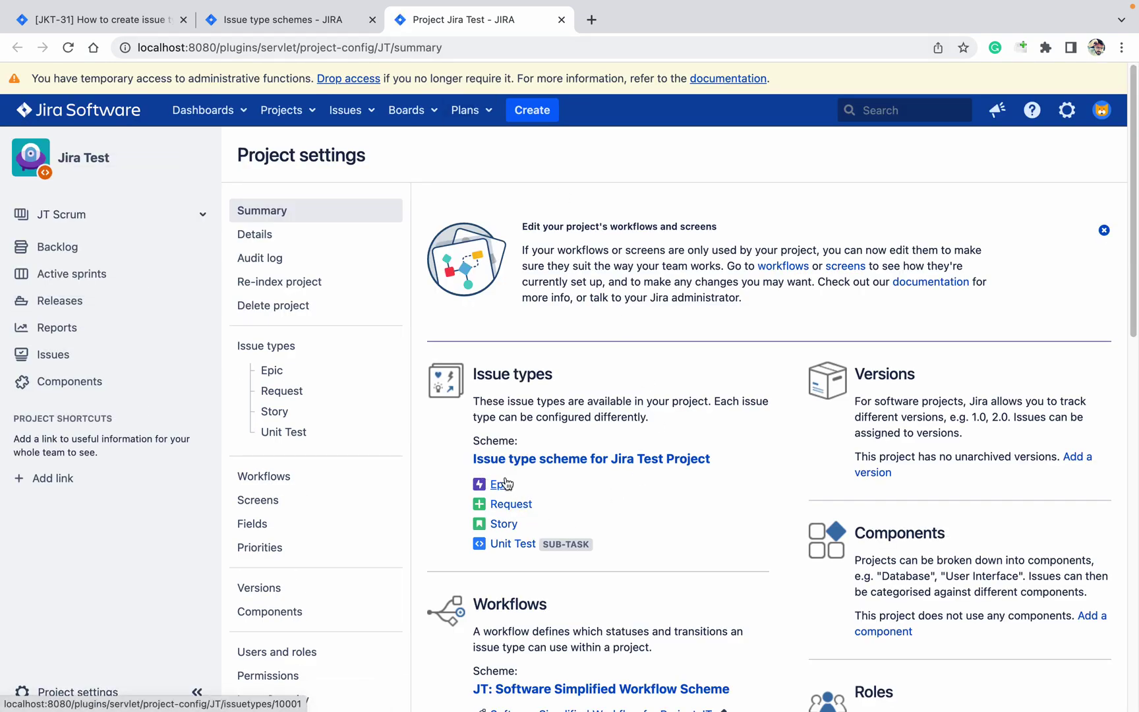
click(324, 27)
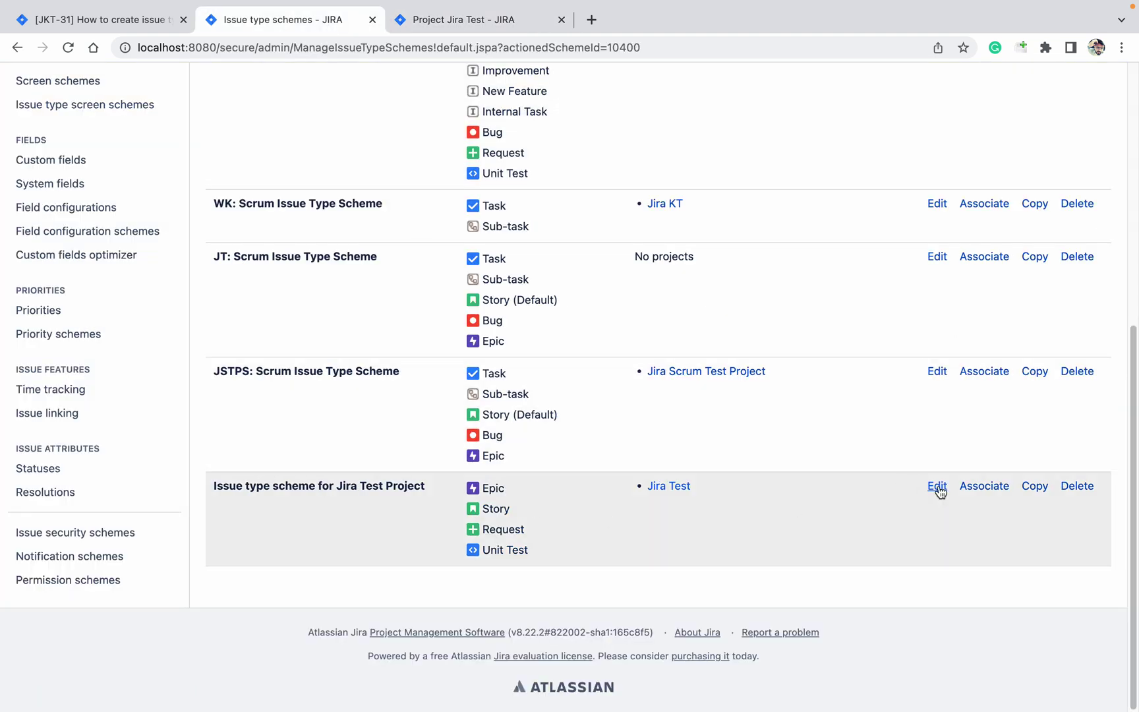
click(937, 486)
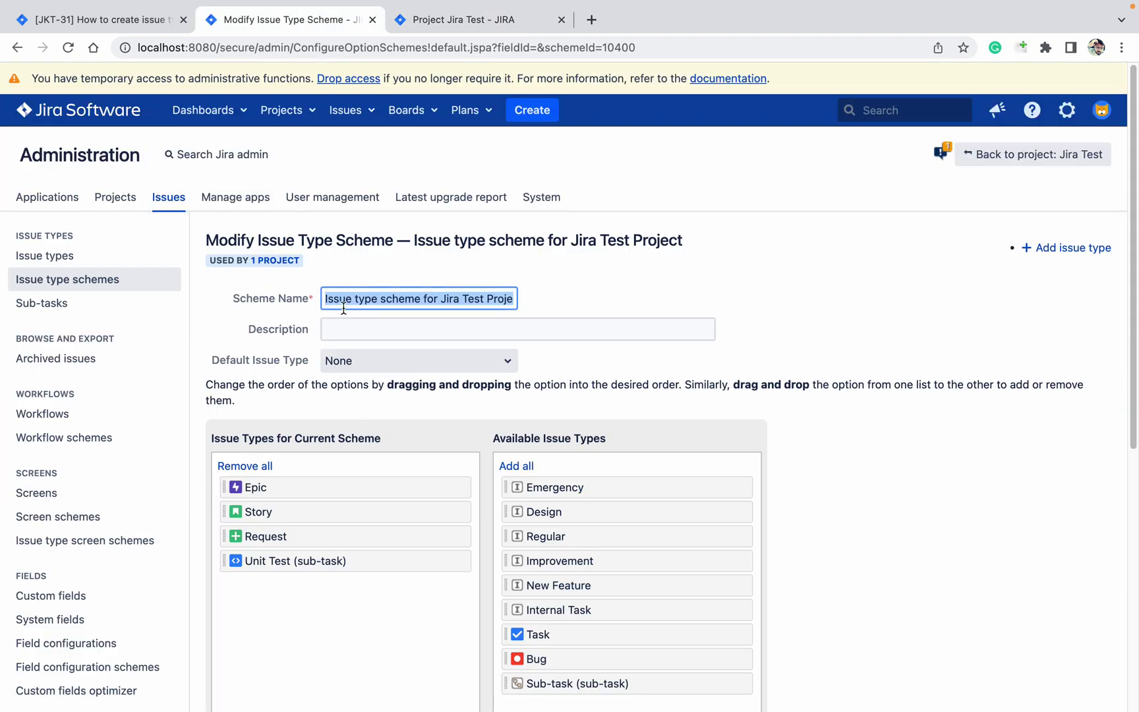
Step: Drop Epic, make Request the default type, save, and recheck Jira Test's project settings
drag(272, 478, 539, 529)
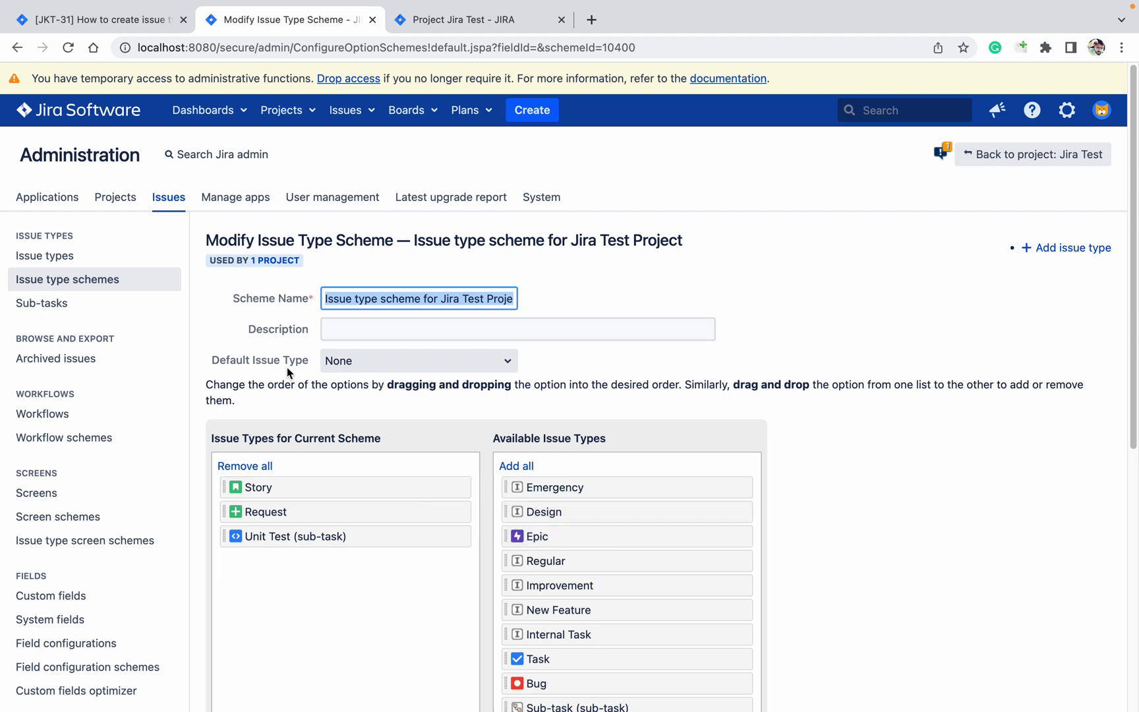
click(328, 361)
click(346, 379)
click(369, 364)
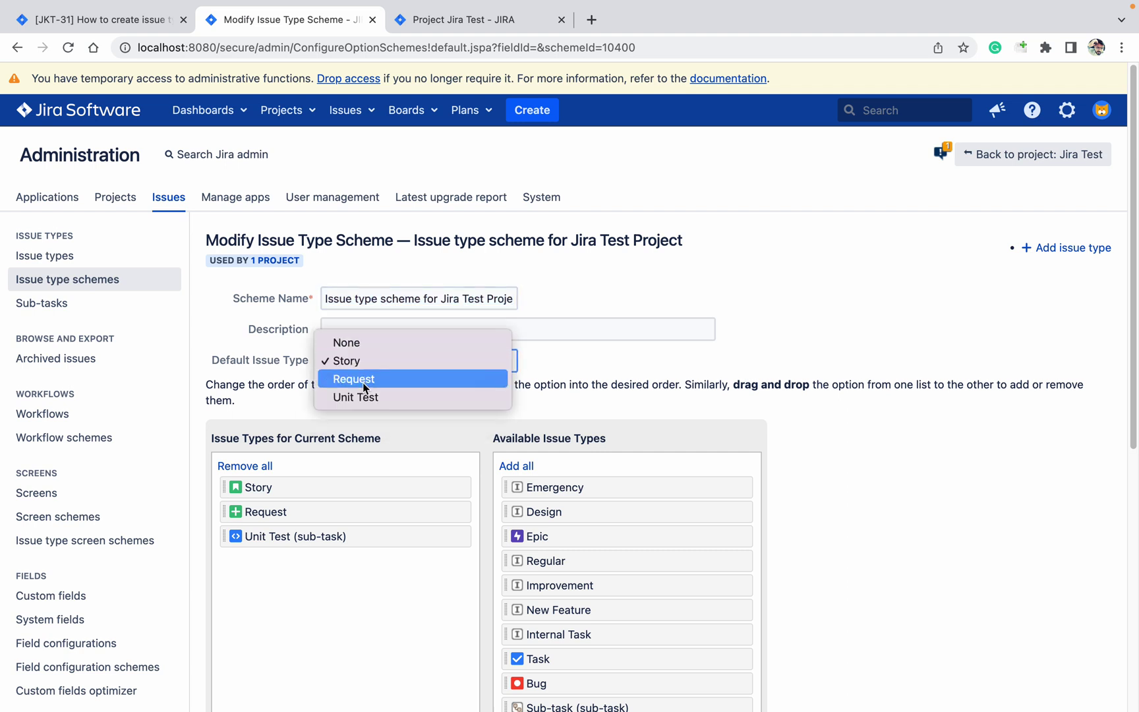
click(363, 386)
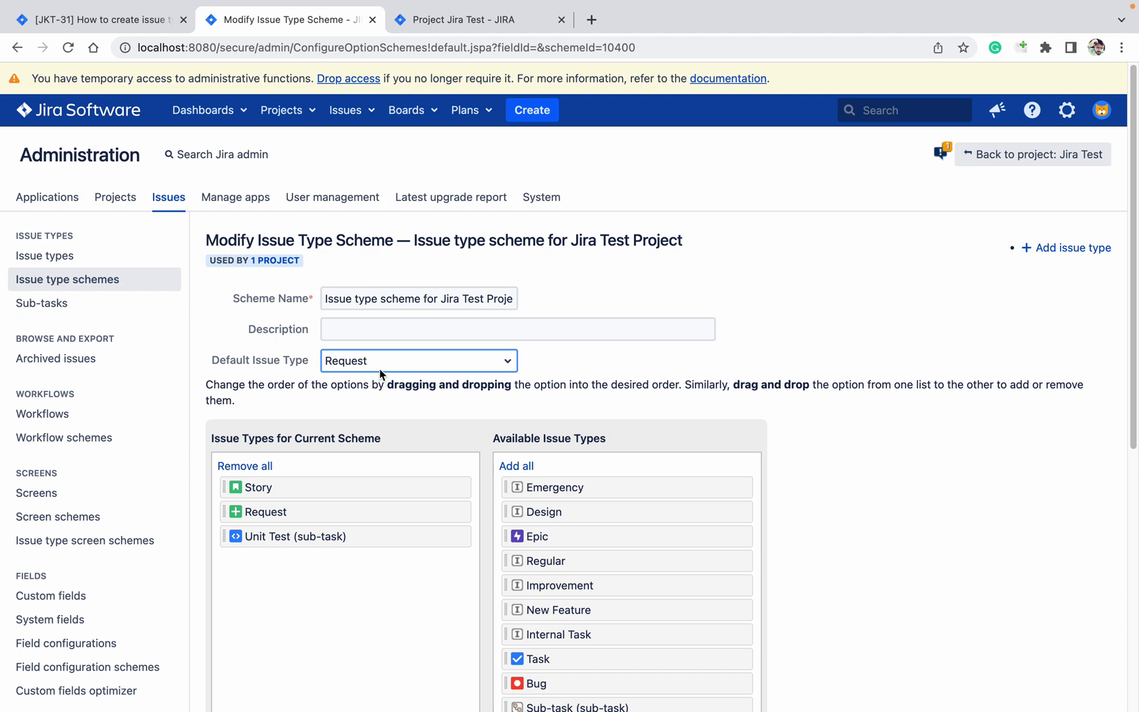
scroll(526, 415, down, 7)
click(337, 339)
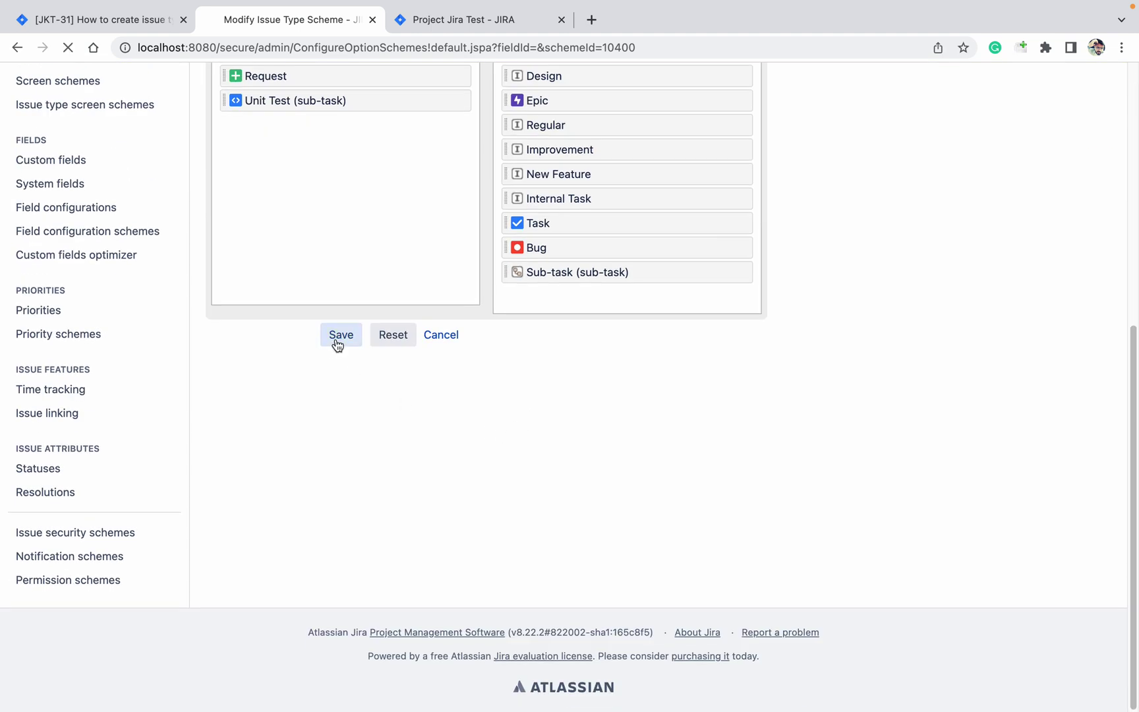
click(495, 25)
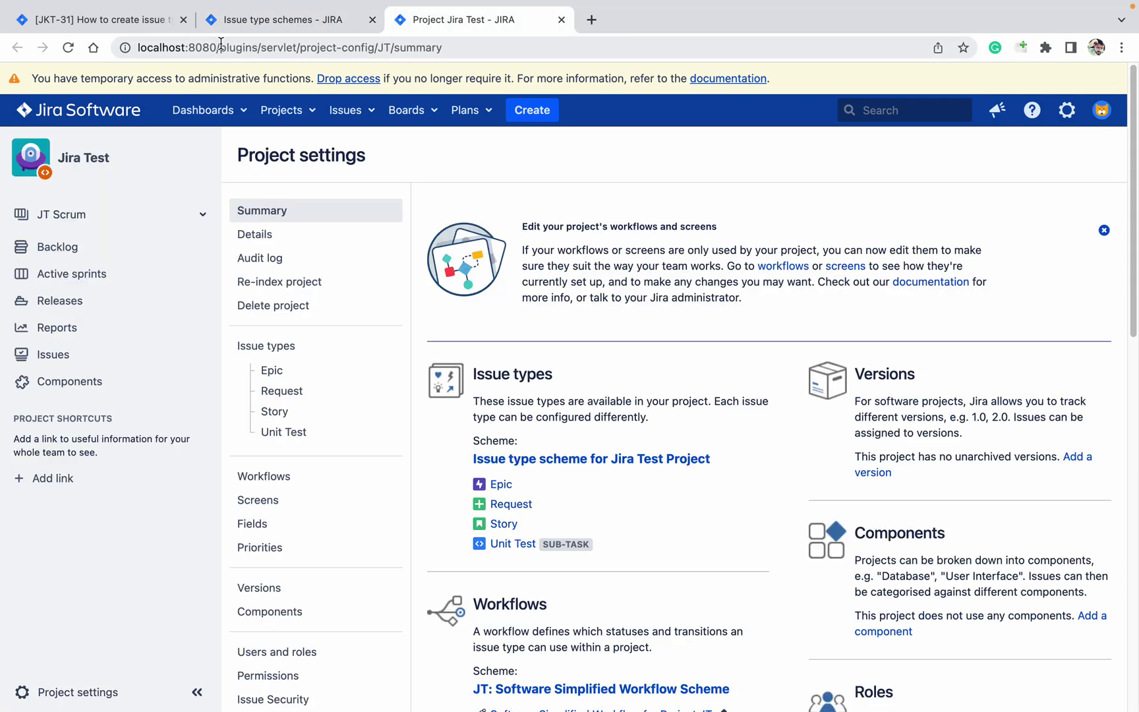
click(69, 48)
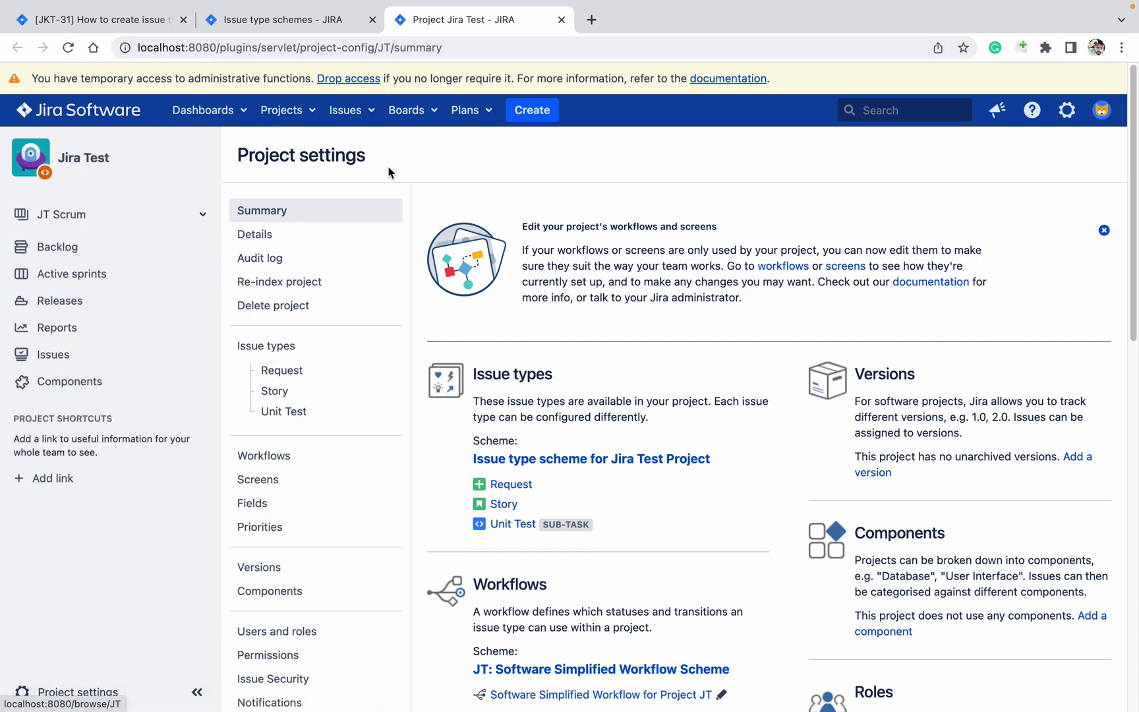